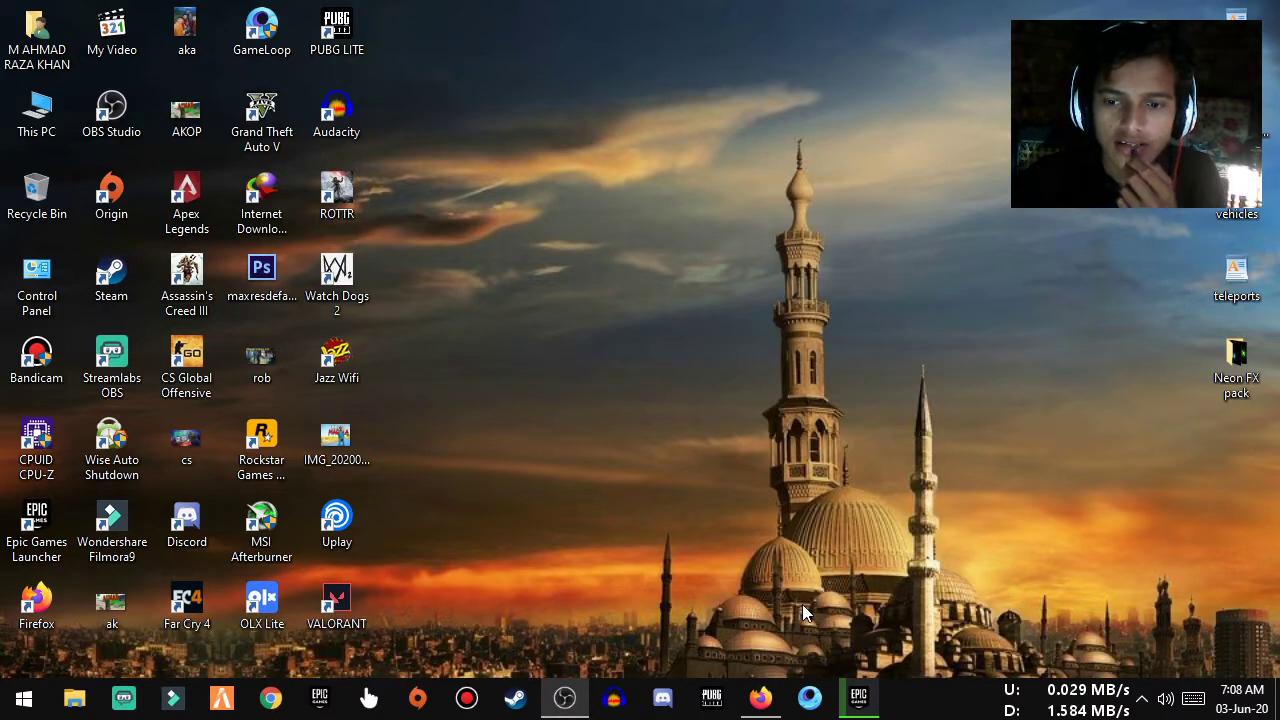
Bring the Firefox window with the valorant search results to the front
mouse_move(768, 708)
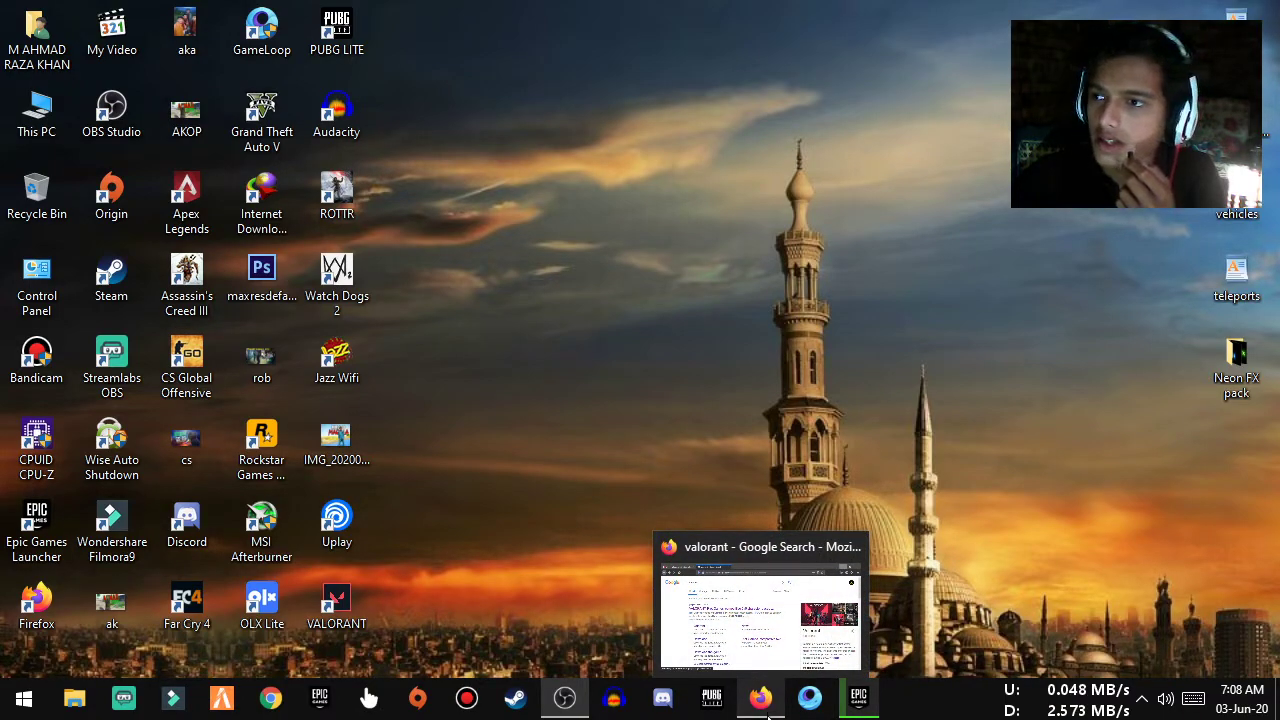
mouse_move(858, 700)
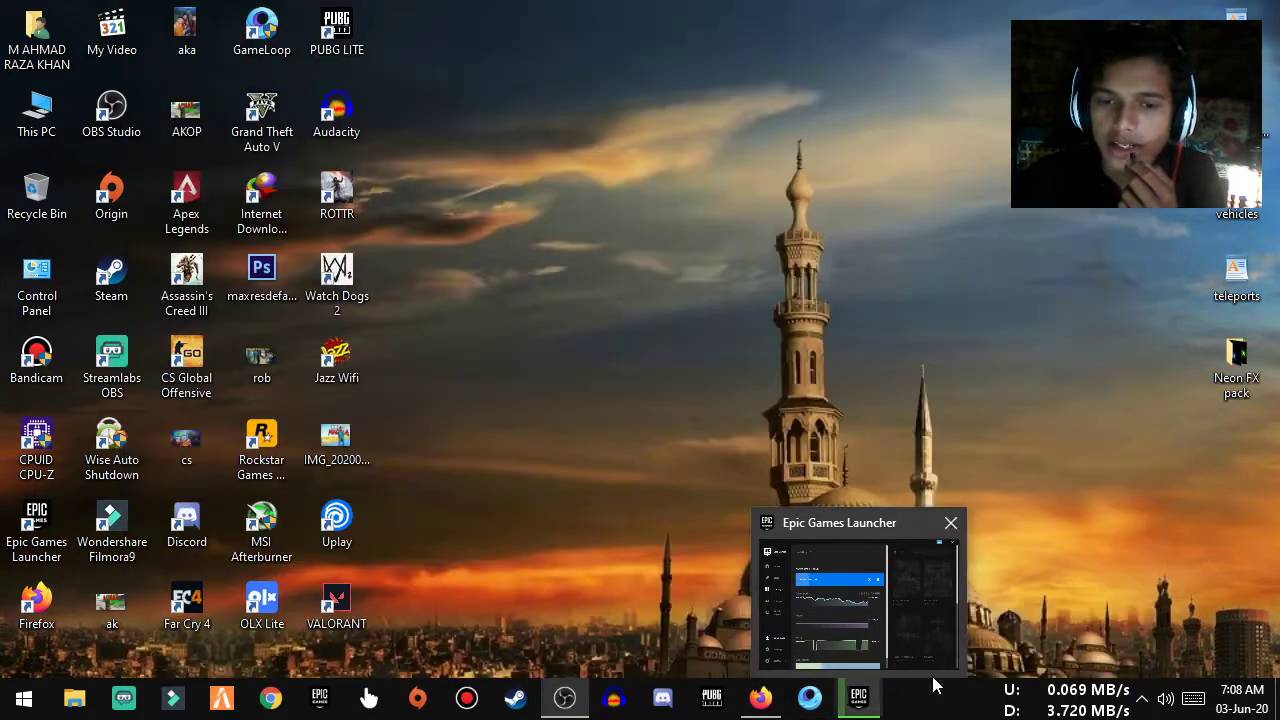
left_click(761, 698)
mouse_move(565, 698)
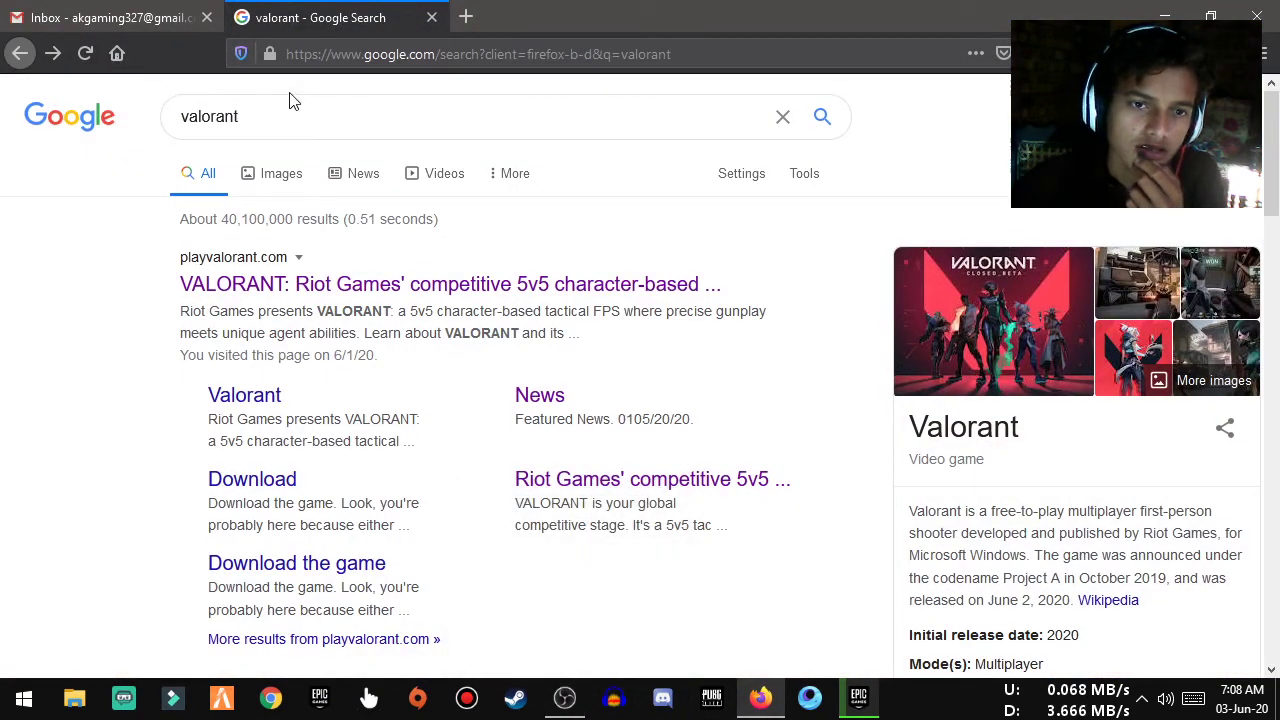
Try a valorant gameplay search, then return to the valorant Google results to reach playvalorant.com
double_click(294, 126)
left_click(151, 278)
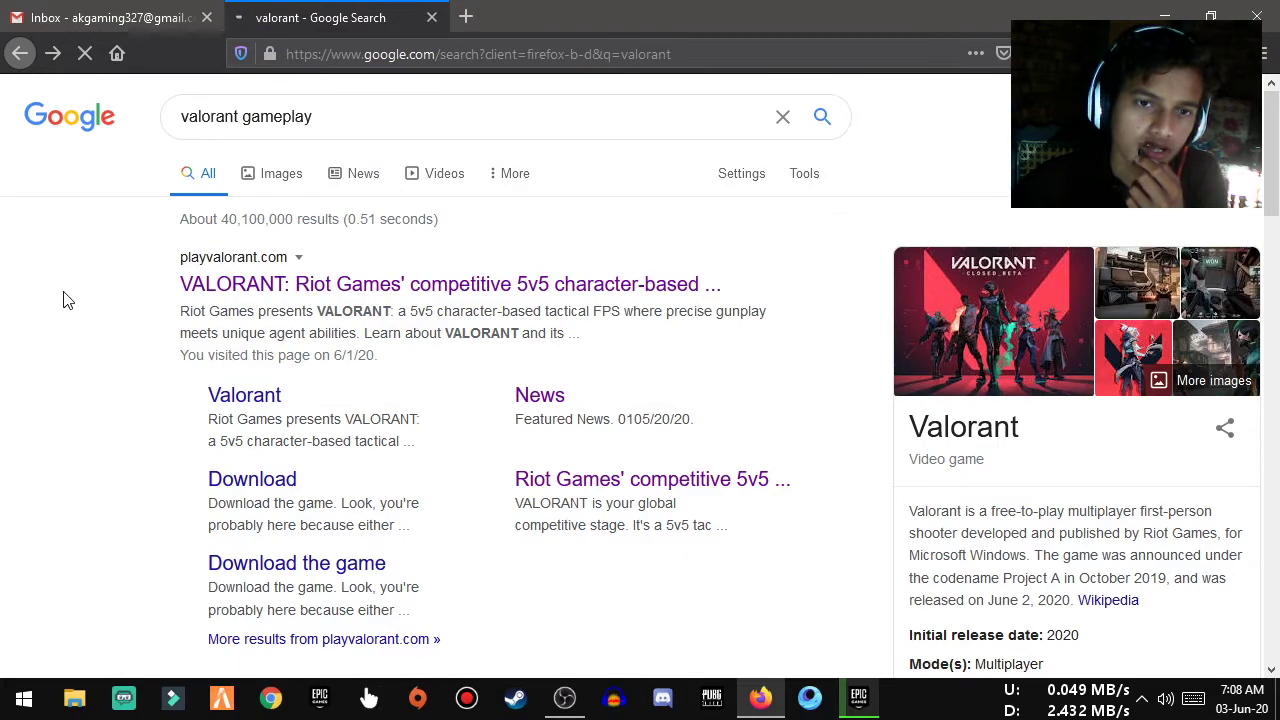
left_click(17, 56)
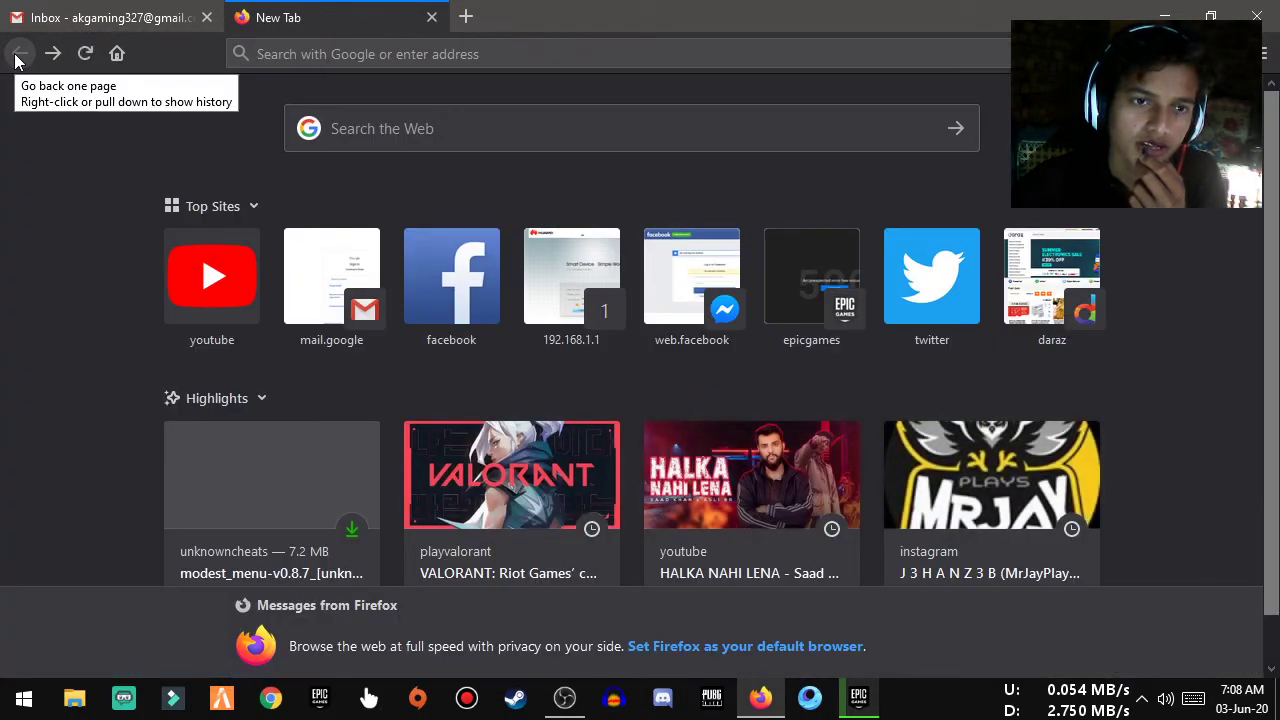
left_click(297, 148)
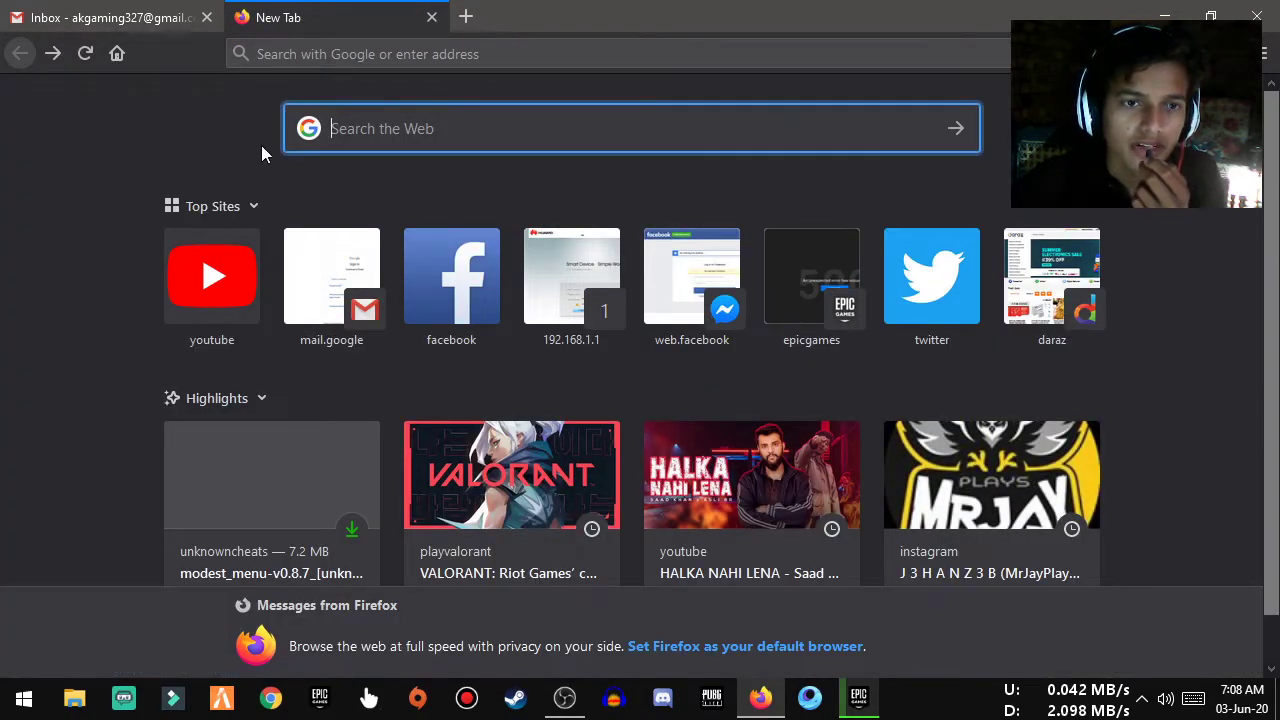
left_click(53, 53)
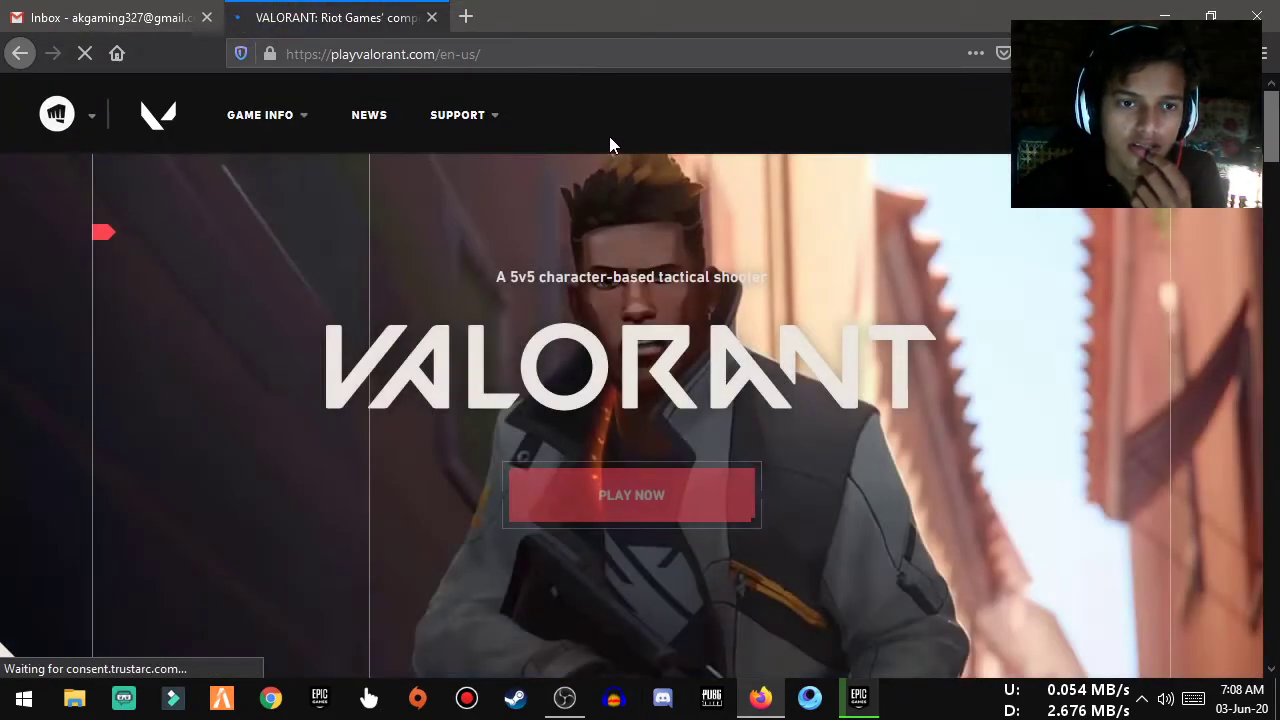
Glance at the Riot Games titles list, then choose PLAY NOW to get the account prompt
left_click(63, 125)
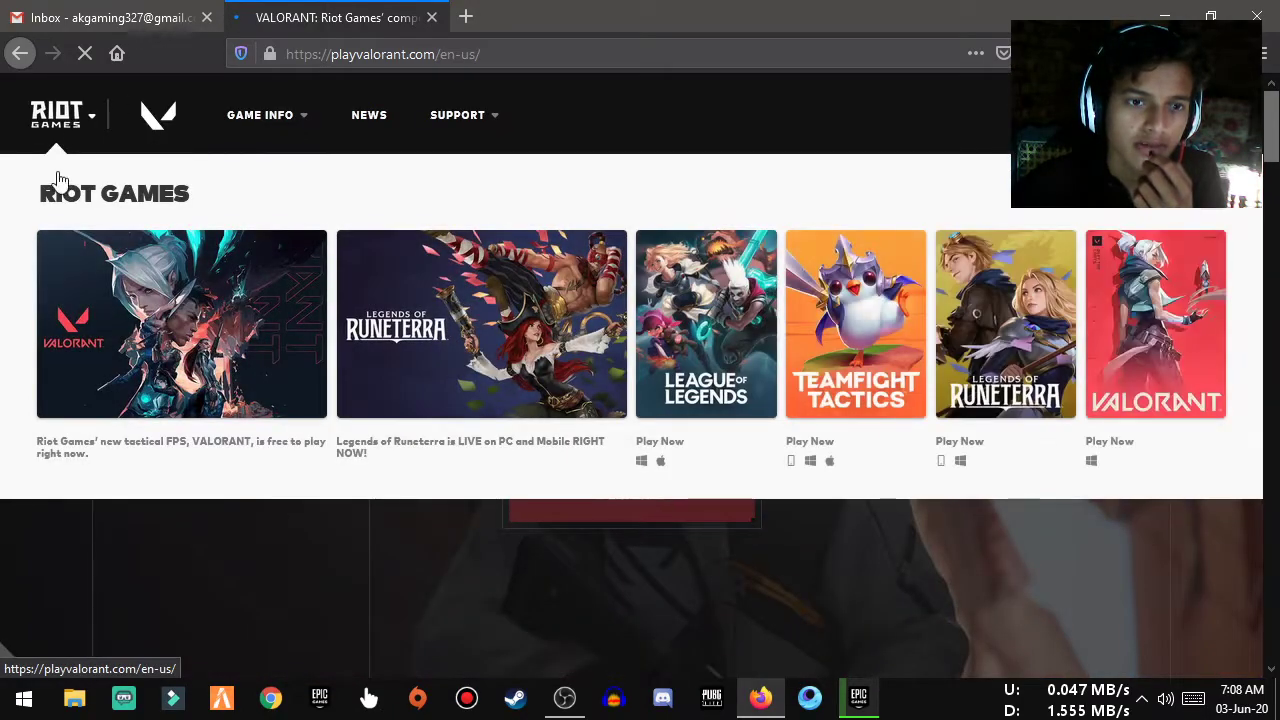
left_click(549, 572)
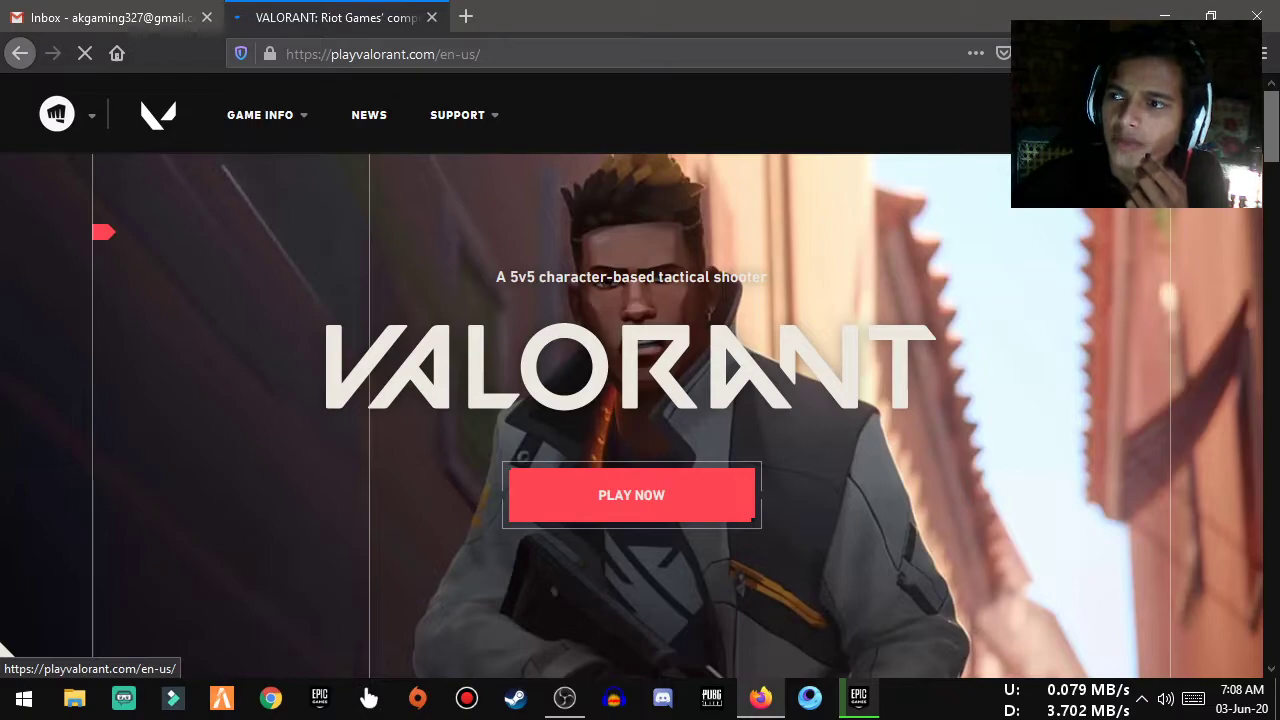
left_click(600, 497)
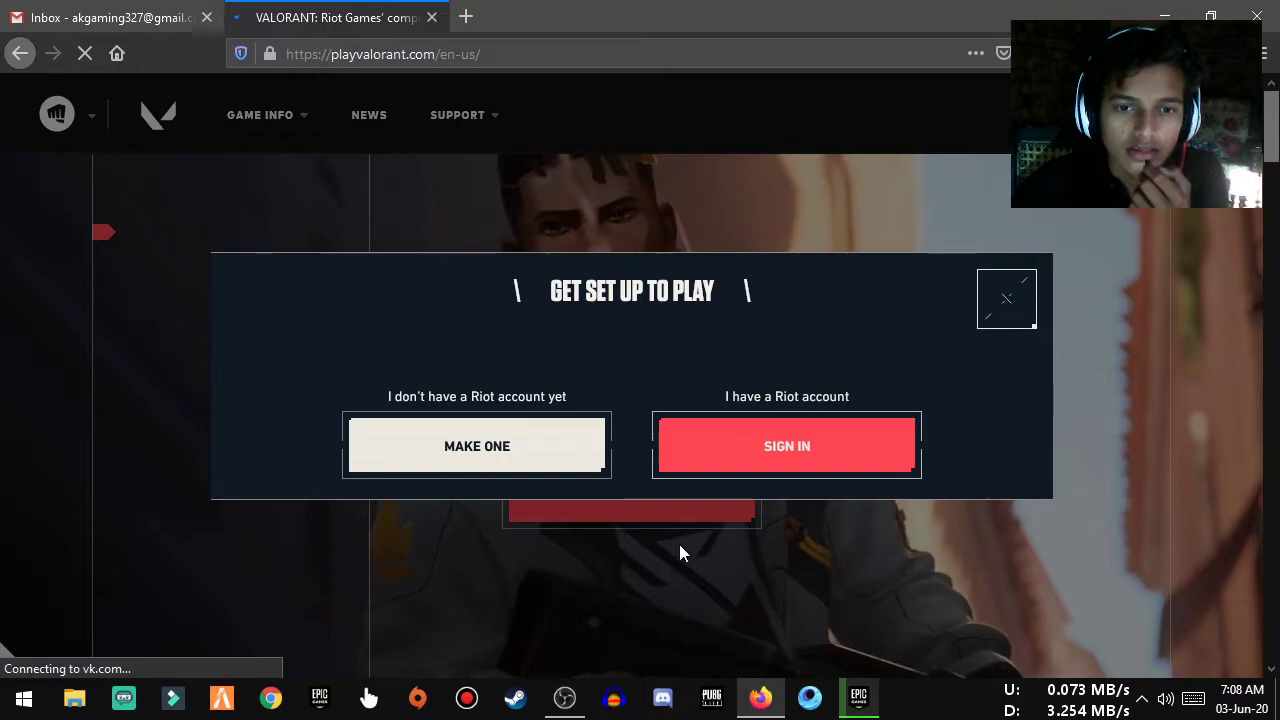
Pause the Metro 2033 Redux download in Epic Games, then choose to make a new Riot account
left_click(858, 698)
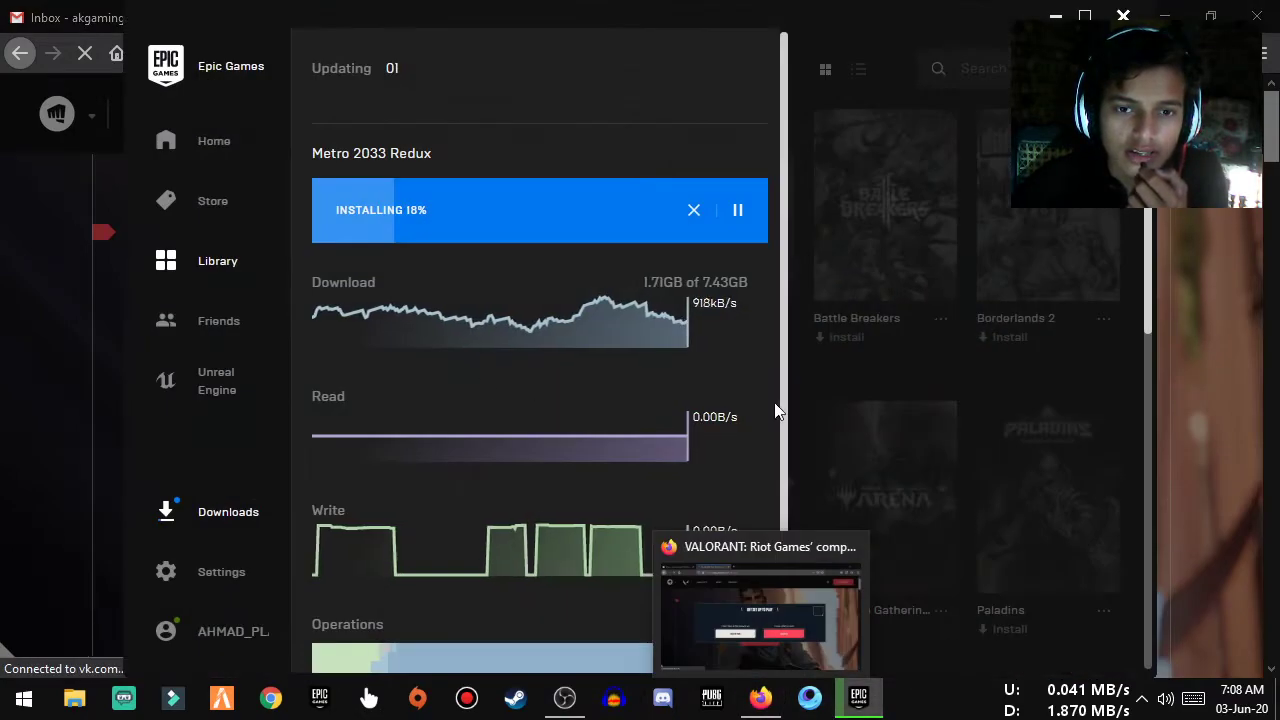
left_click(738, 211)
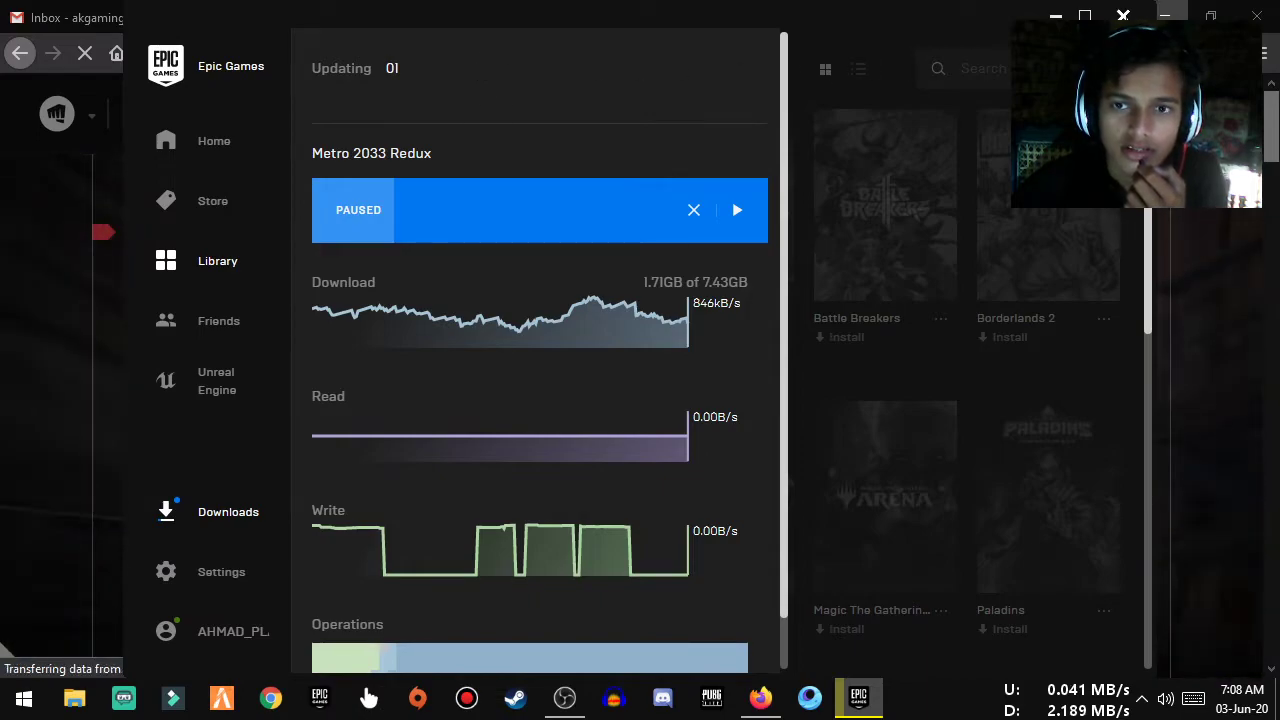
left_click(3, 648)
left_click(700, 470)
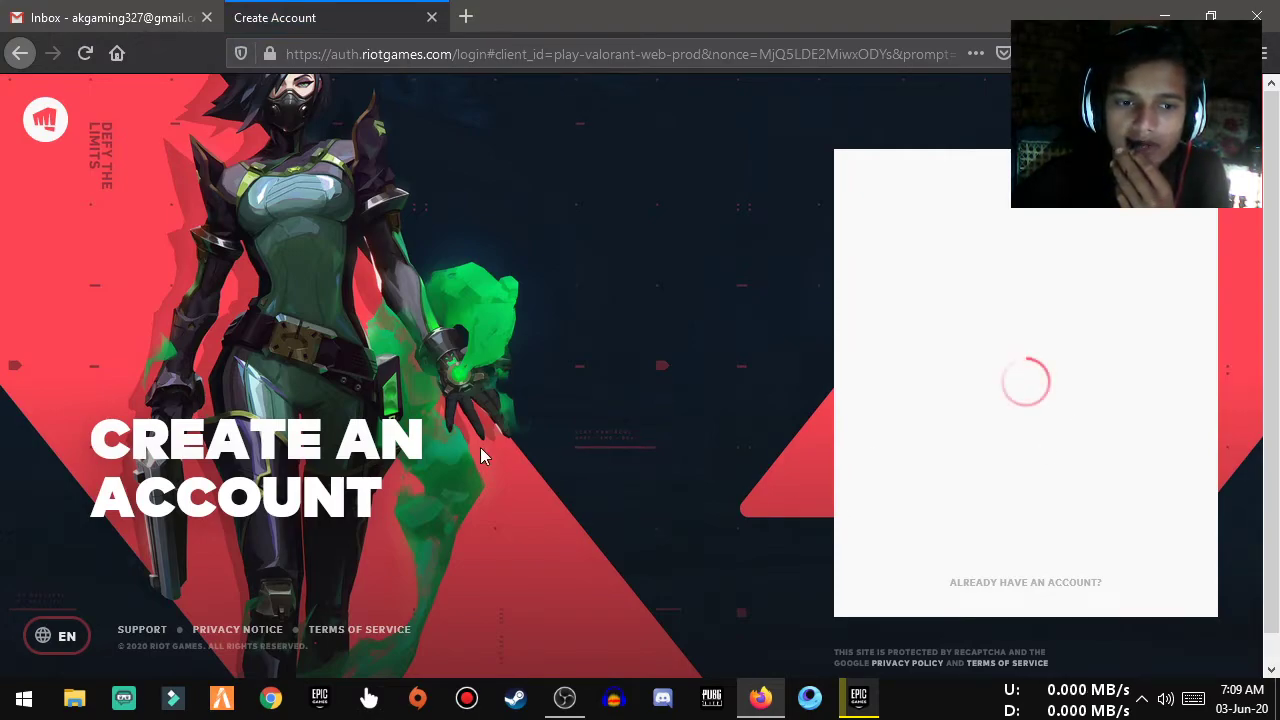
Enter your Gmail address in the Email field and continue to the next step
left_click(951, 371)
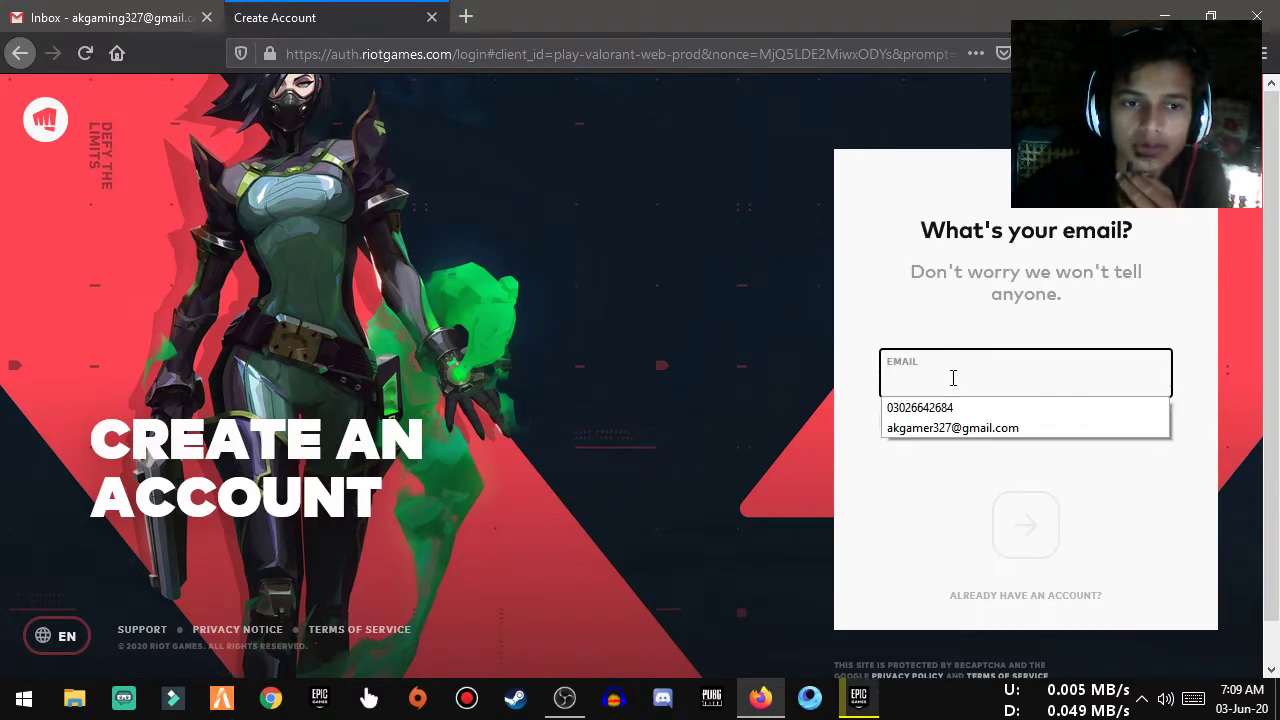
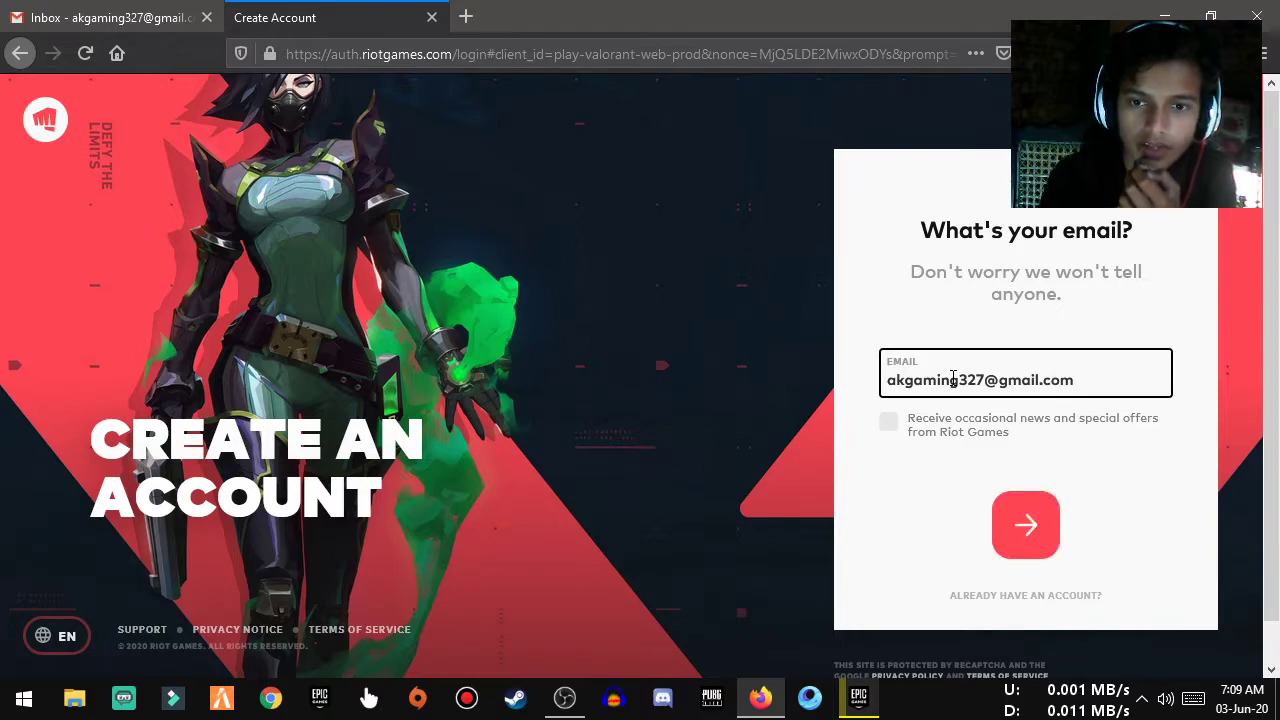
left_click(1027, 534)
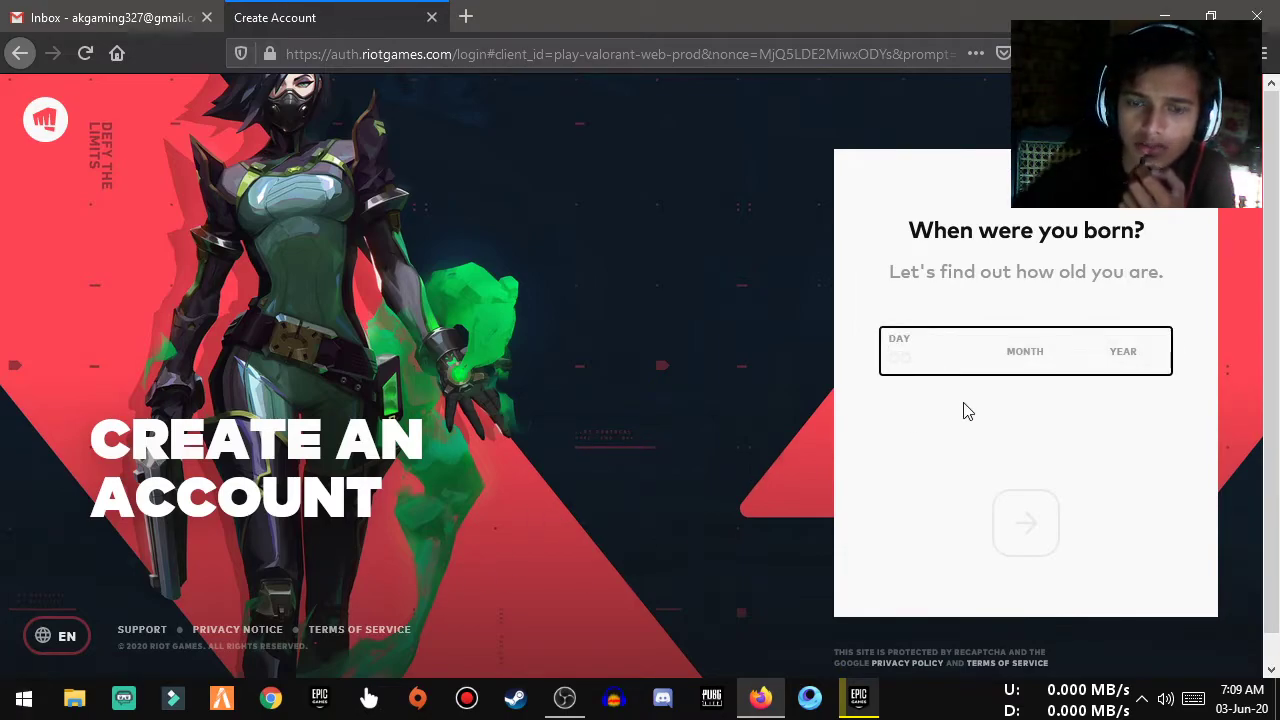
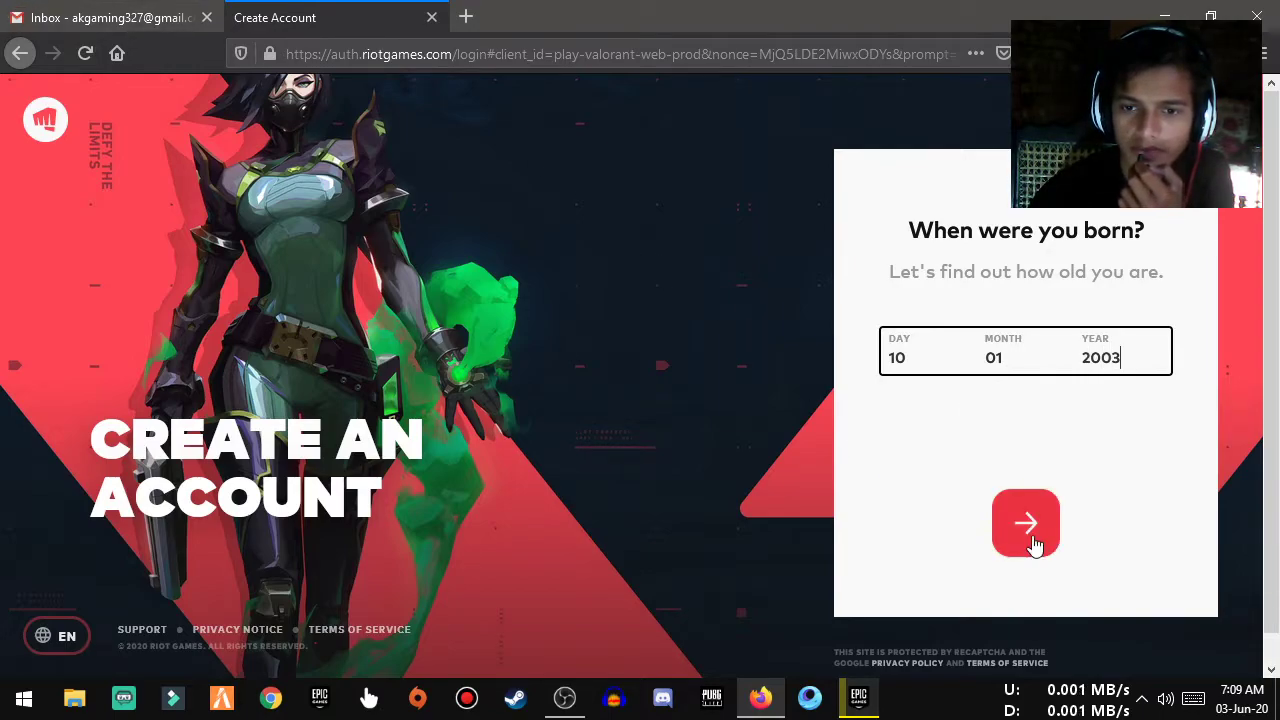
Enter the birth date, choose a username, and paste in the account password
left_click(1038, 548)
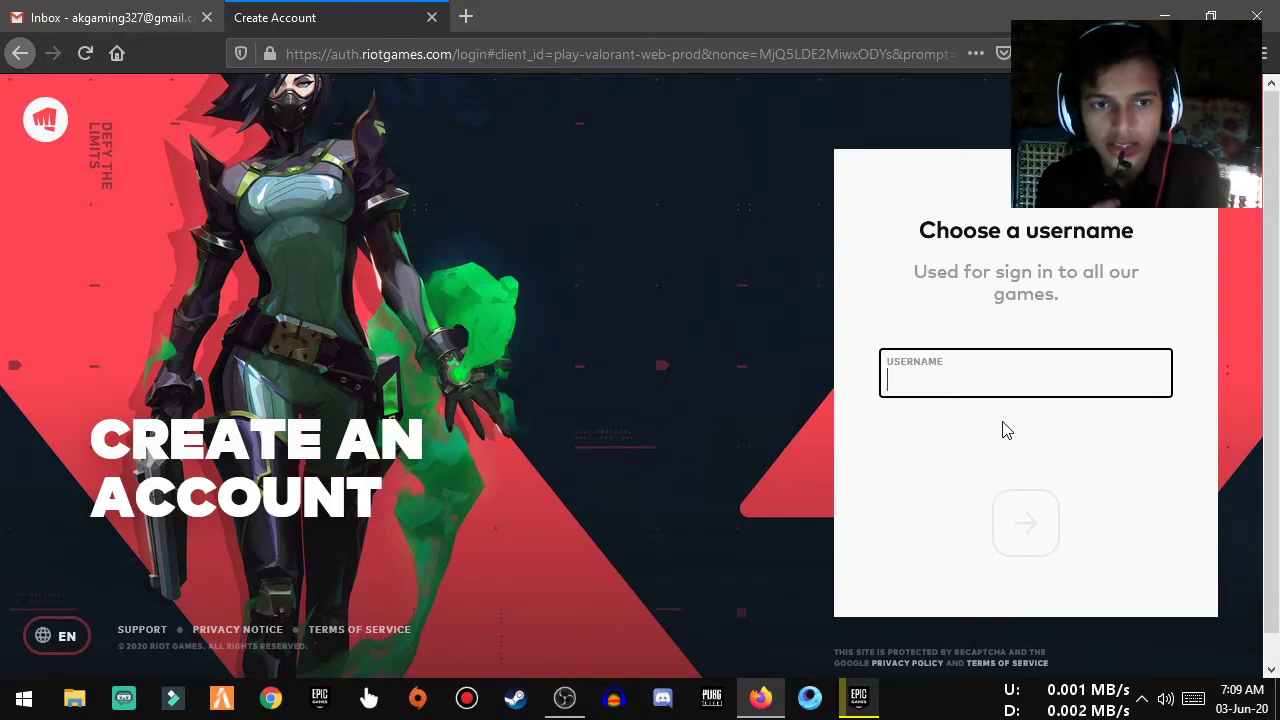
type("Ahma")
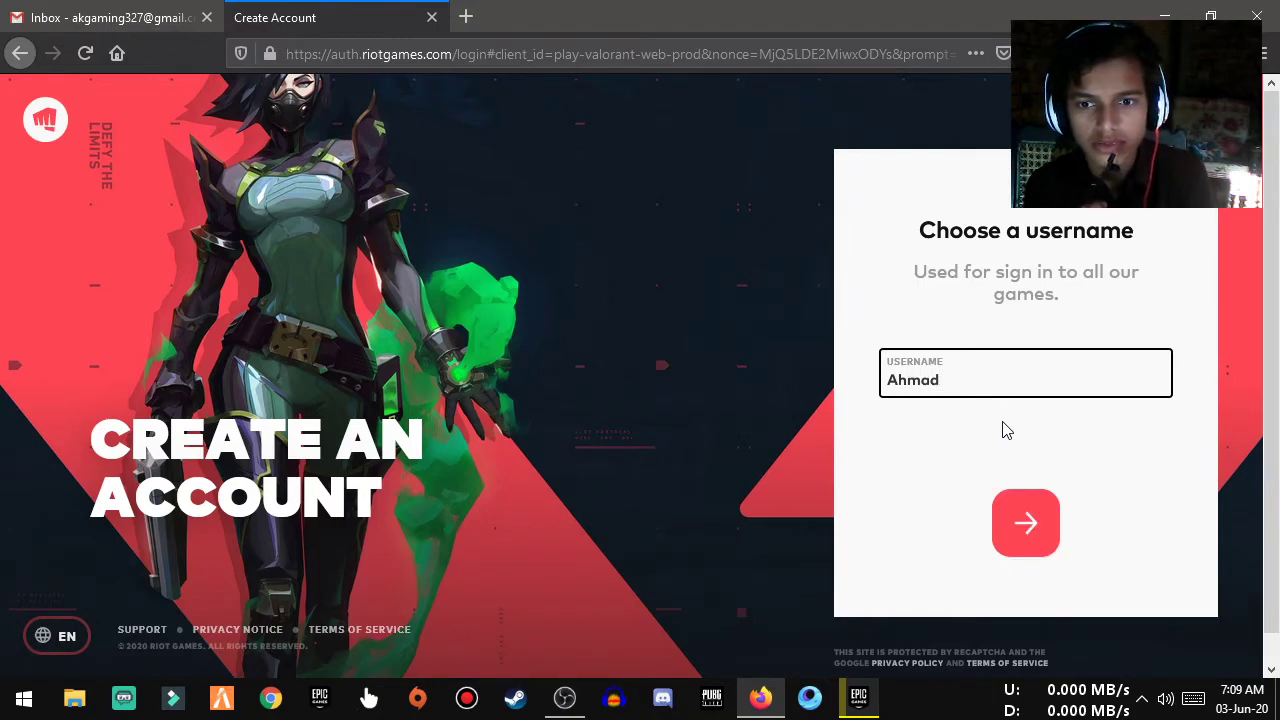
type("dP")
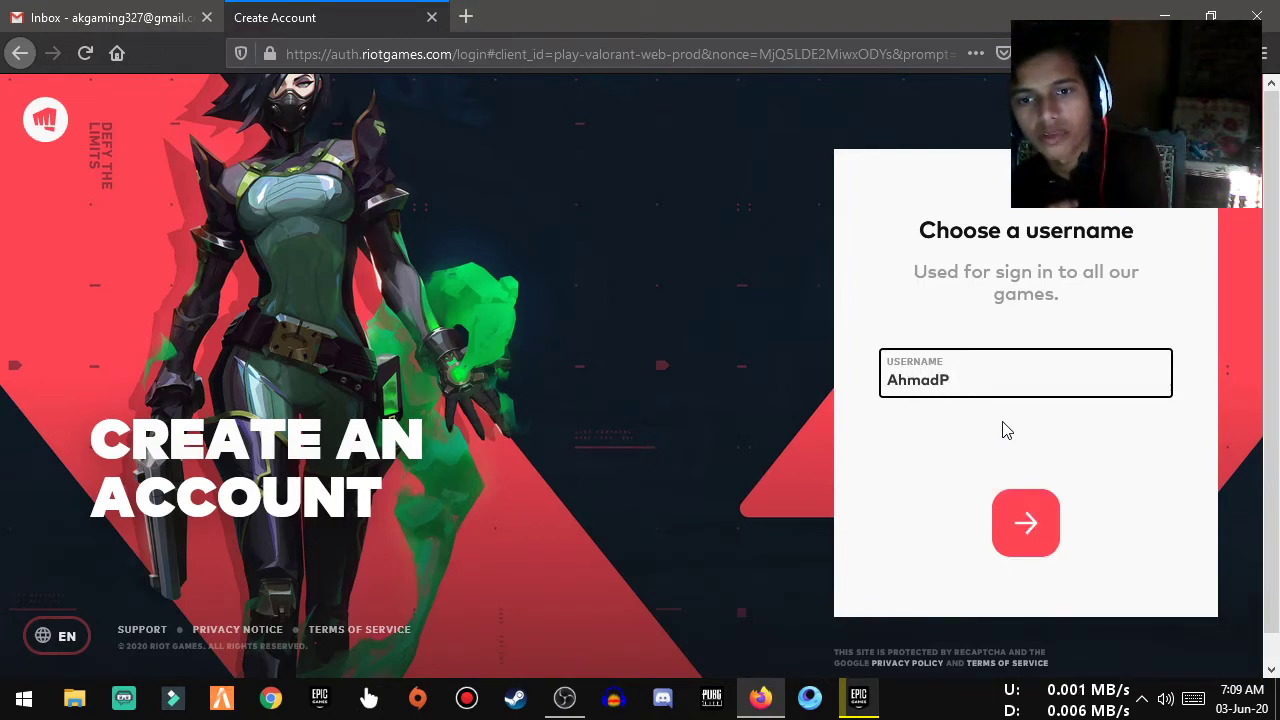
type("layz")
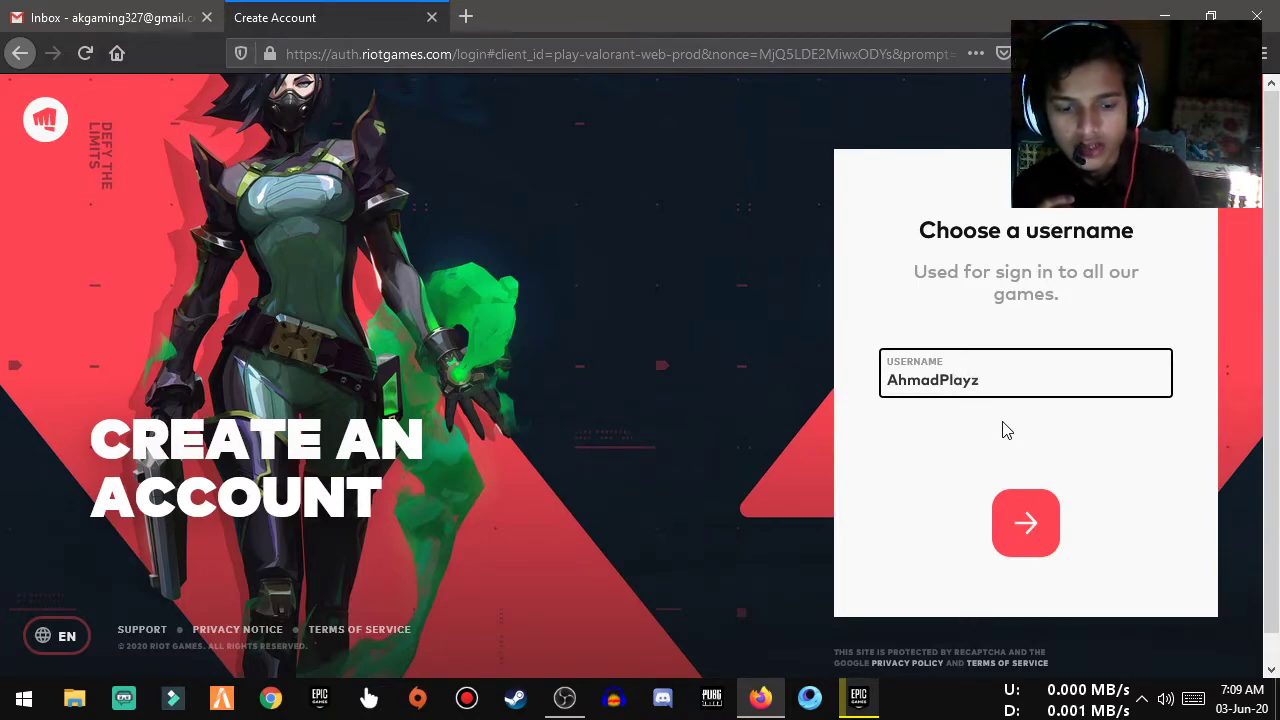
type("YT")
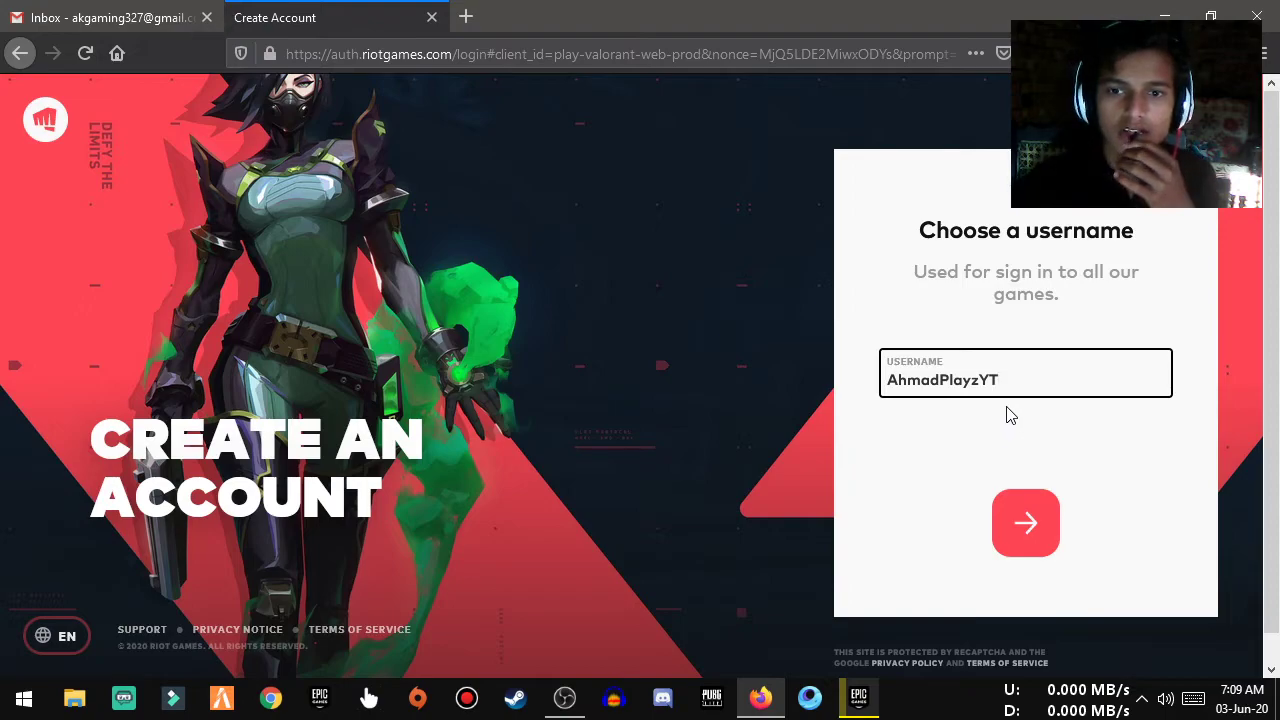
left_click(992, 512)
key("ctrl+v")
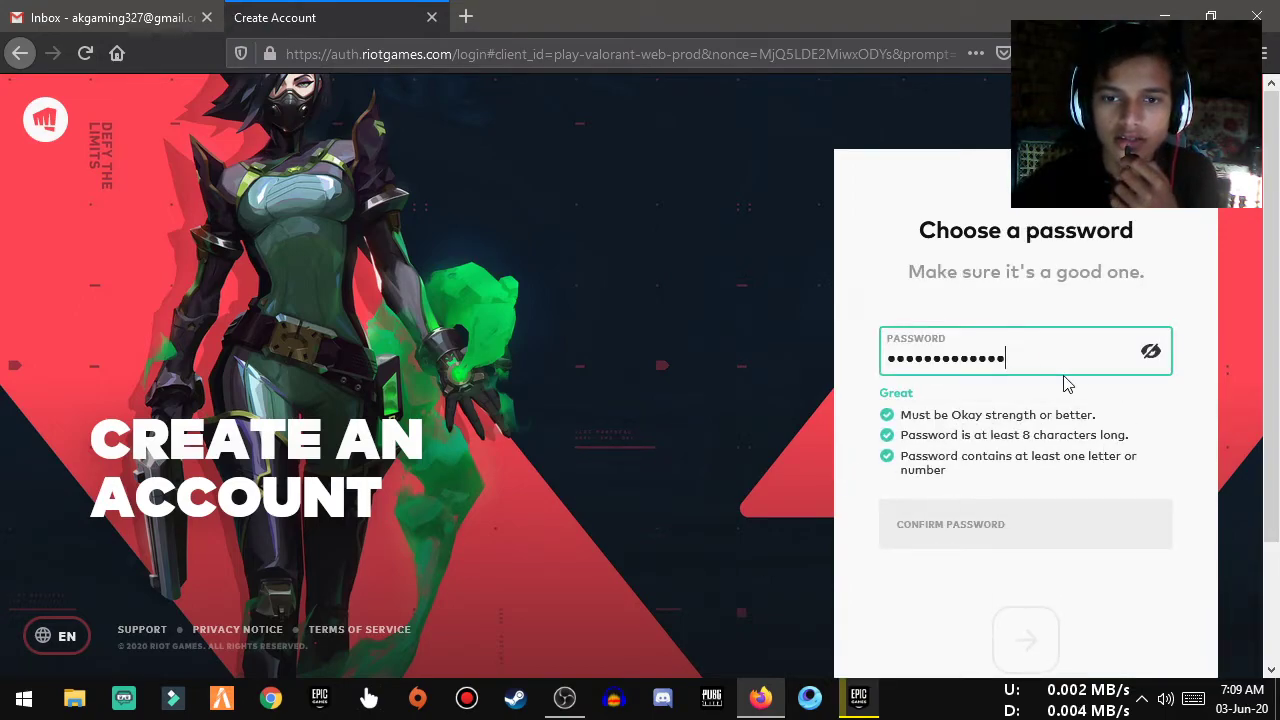
Confirm the password and pick the four bus squares to pass the image challenge
double_click(1047, 356)
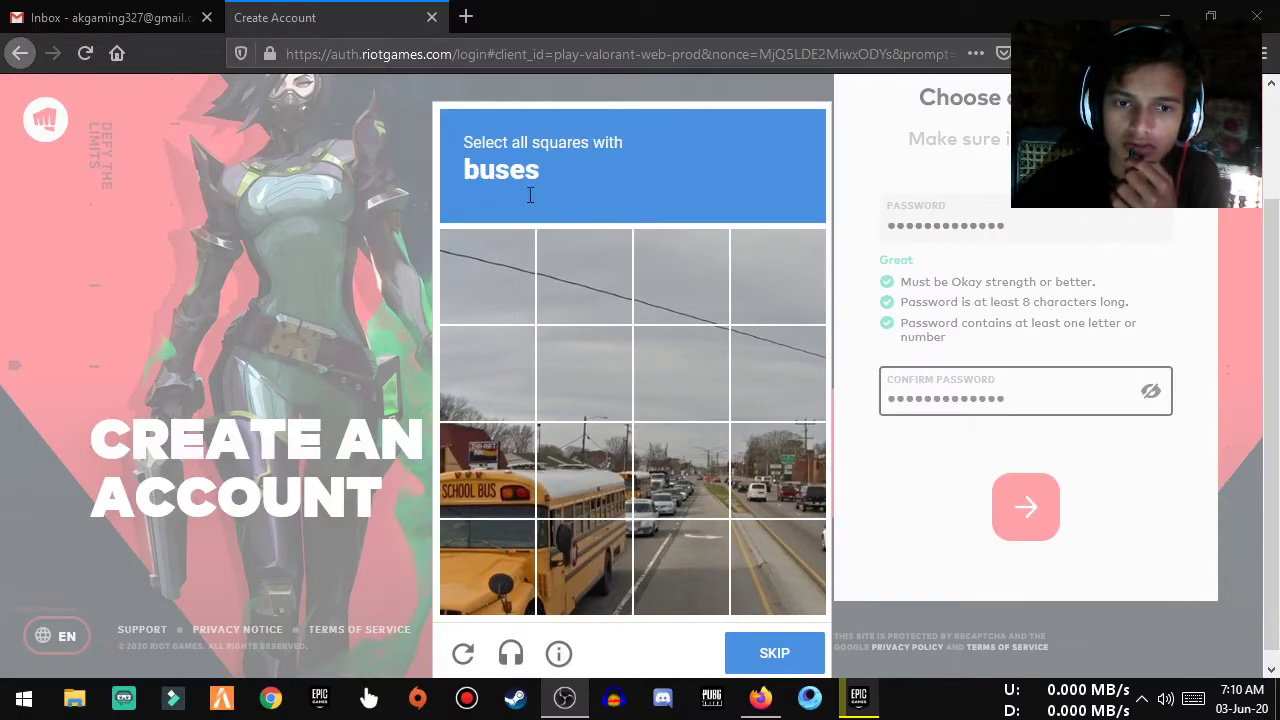
left_click(506, 474)
left_click(559, 474)
left_click(570, 565)
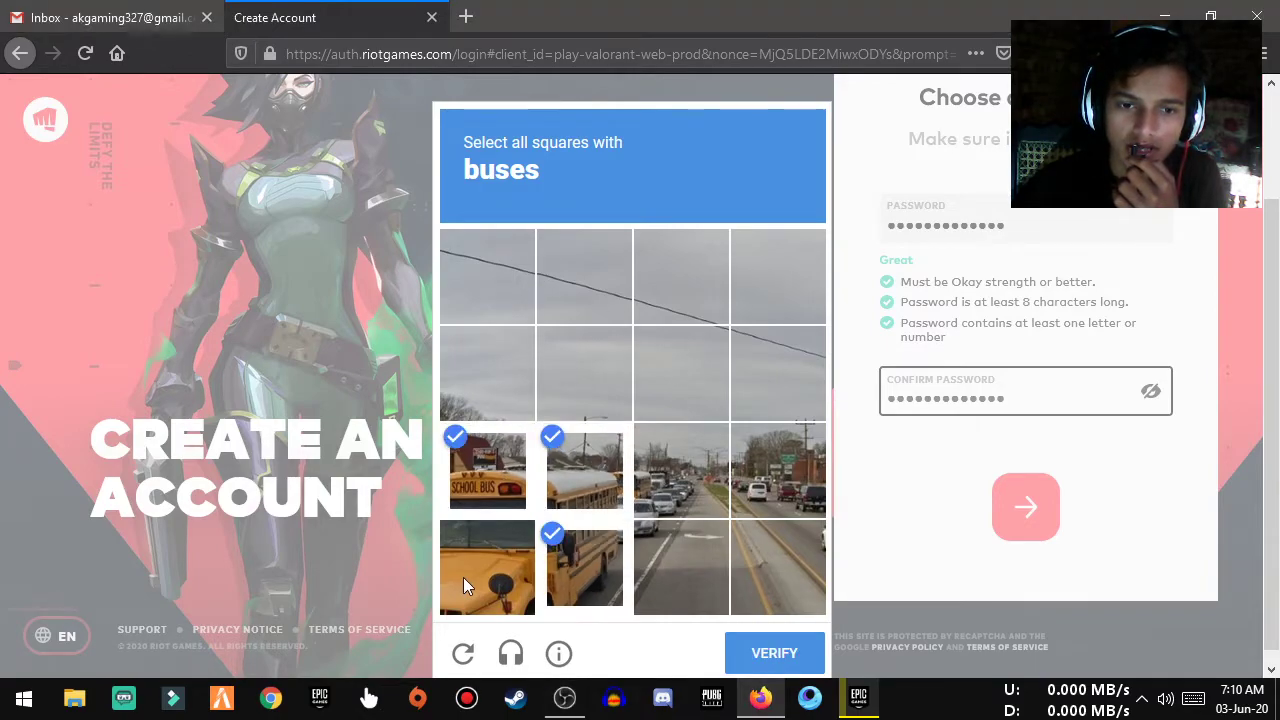
left_click(463, 577)
left_click(785, 660)
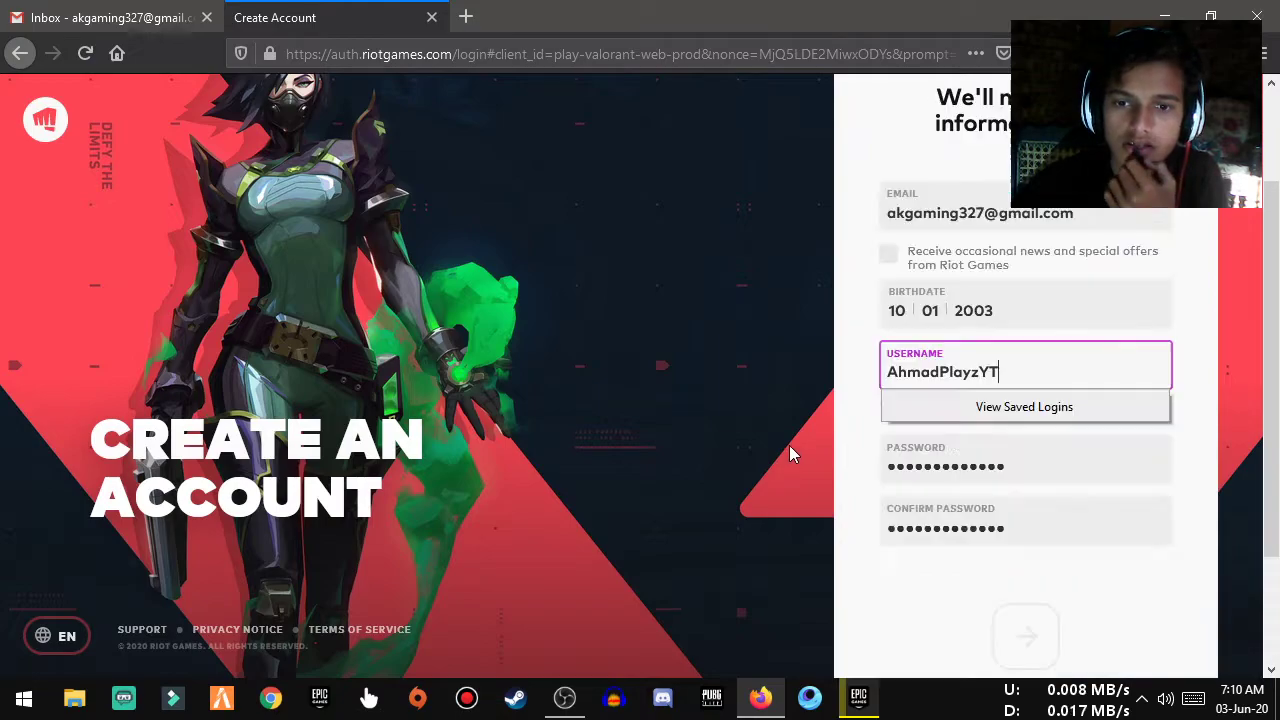
Replace the username's ending with new digits, submit the sign-up, and save the login in Firefox
left_click(1132, 328)
left_click(1008, 380)
left_click_drag(1008, 380, 992, 375)
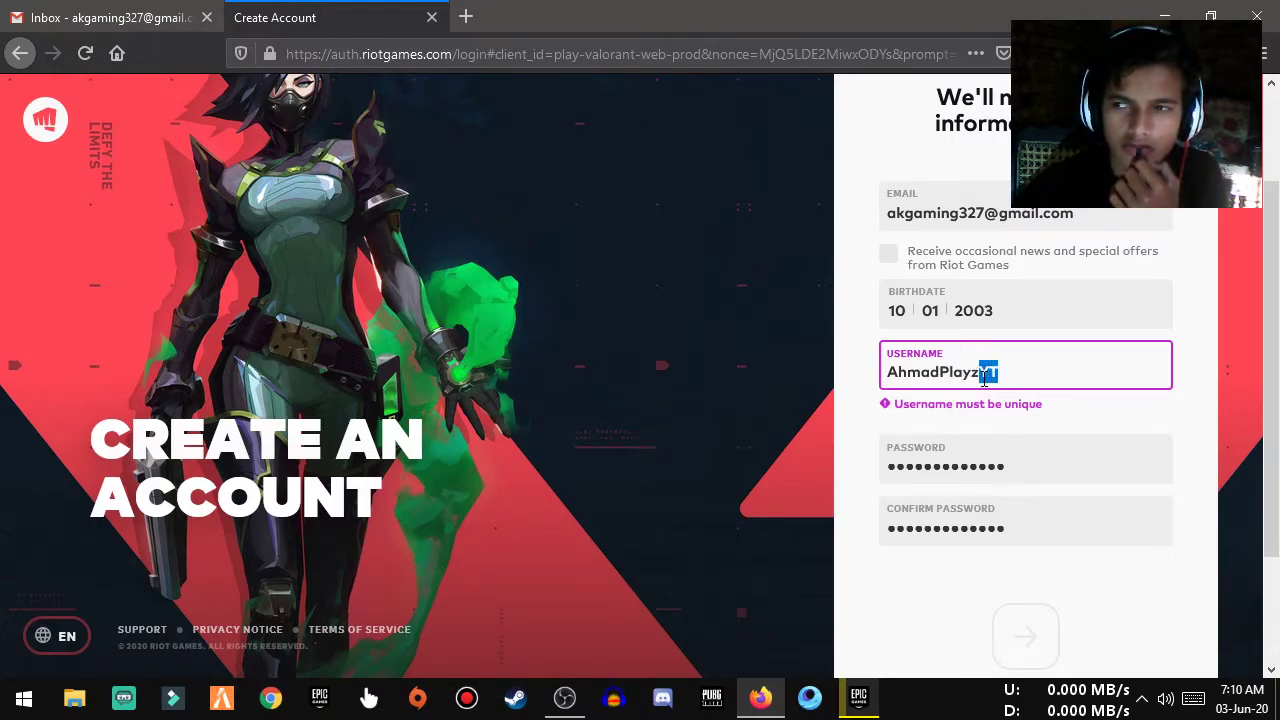
type("54")
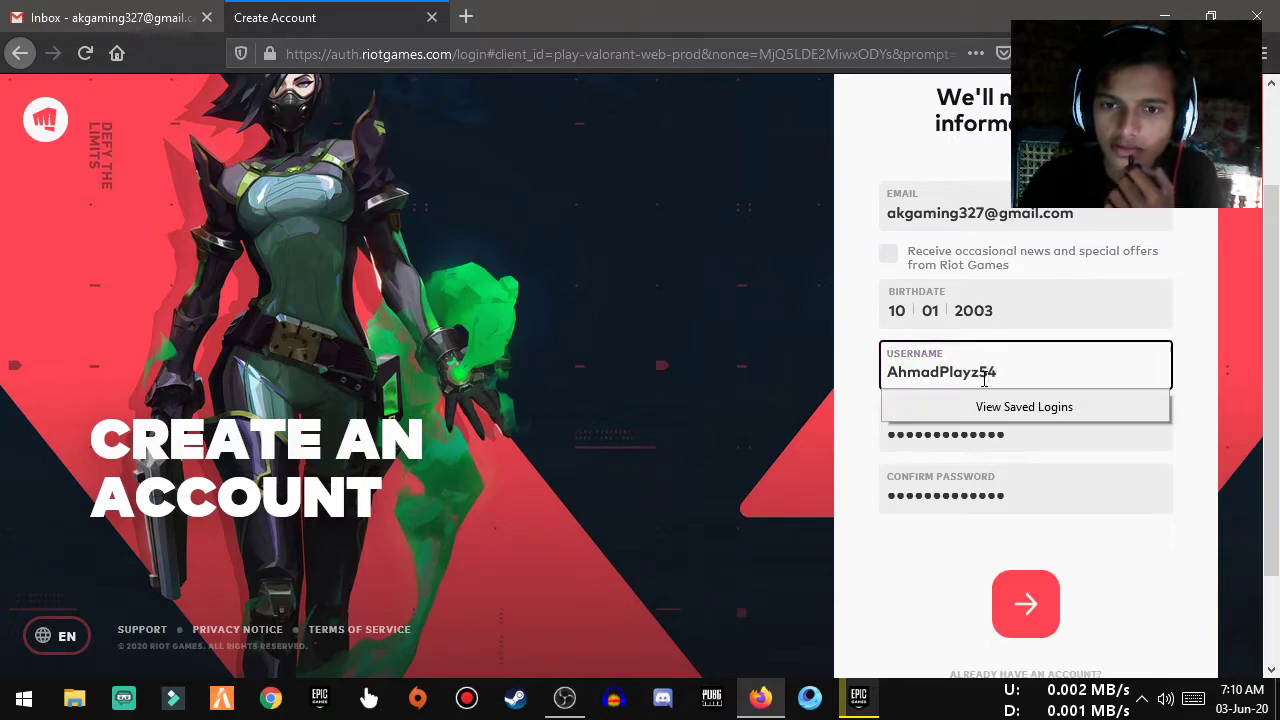
type("3")
left_click(1030, 602)
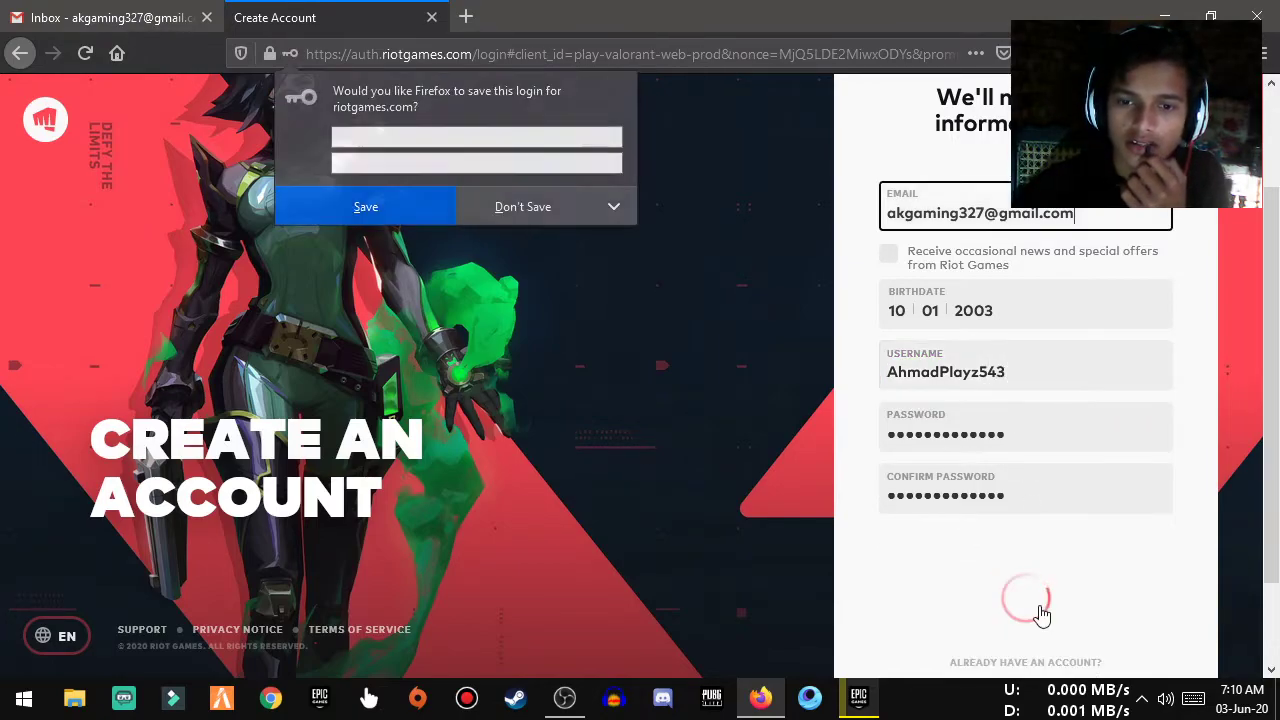
left_click(402, 210)
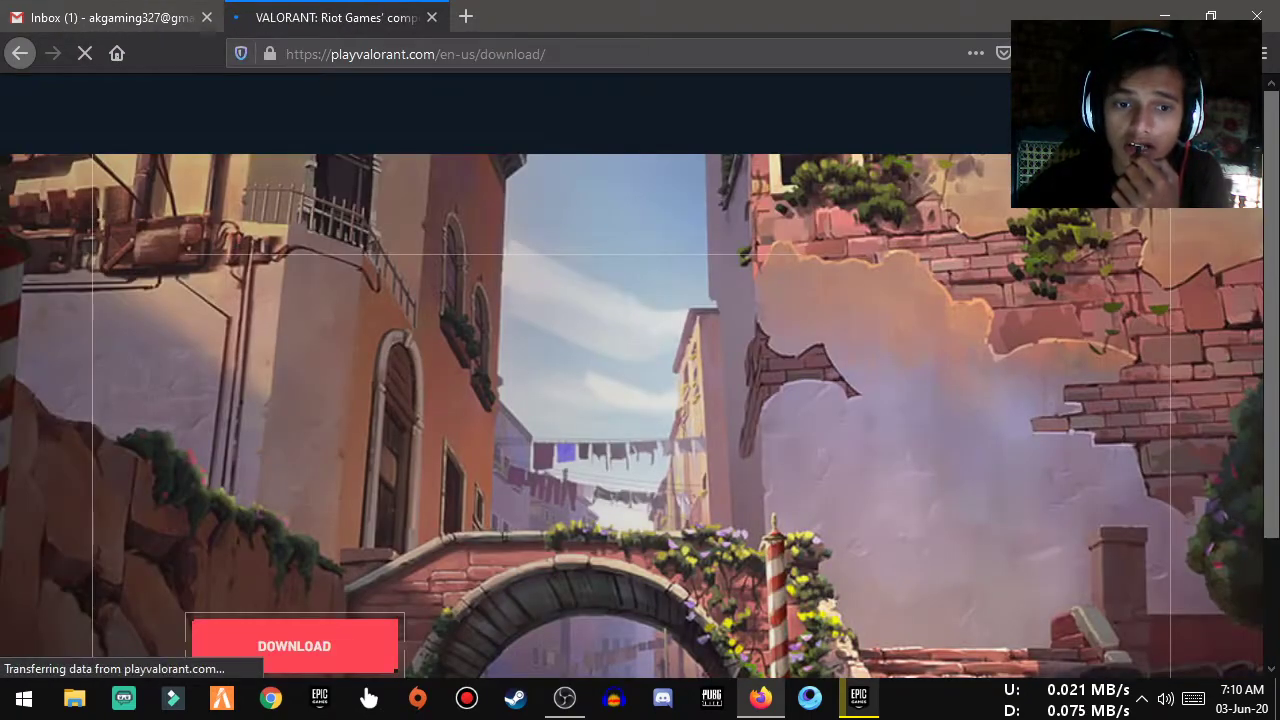
Open the 'Welcome to Riot Games!' email from Gmail's Primary inbox and look it over
left_click(110, 17)
left_click(565, 222)
left_click(405, 240)
left_click(511, 263)
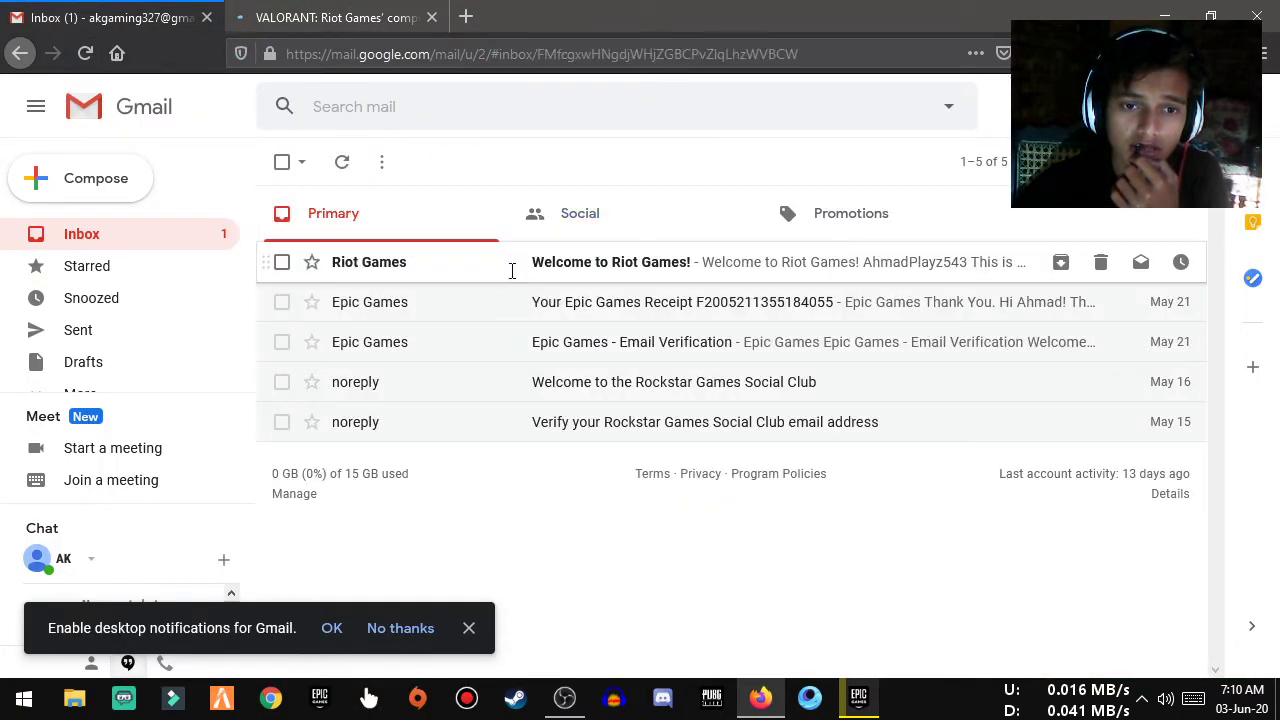
scroll(622, 400, "down", 10)
scroll(620, 390, "up", 4)
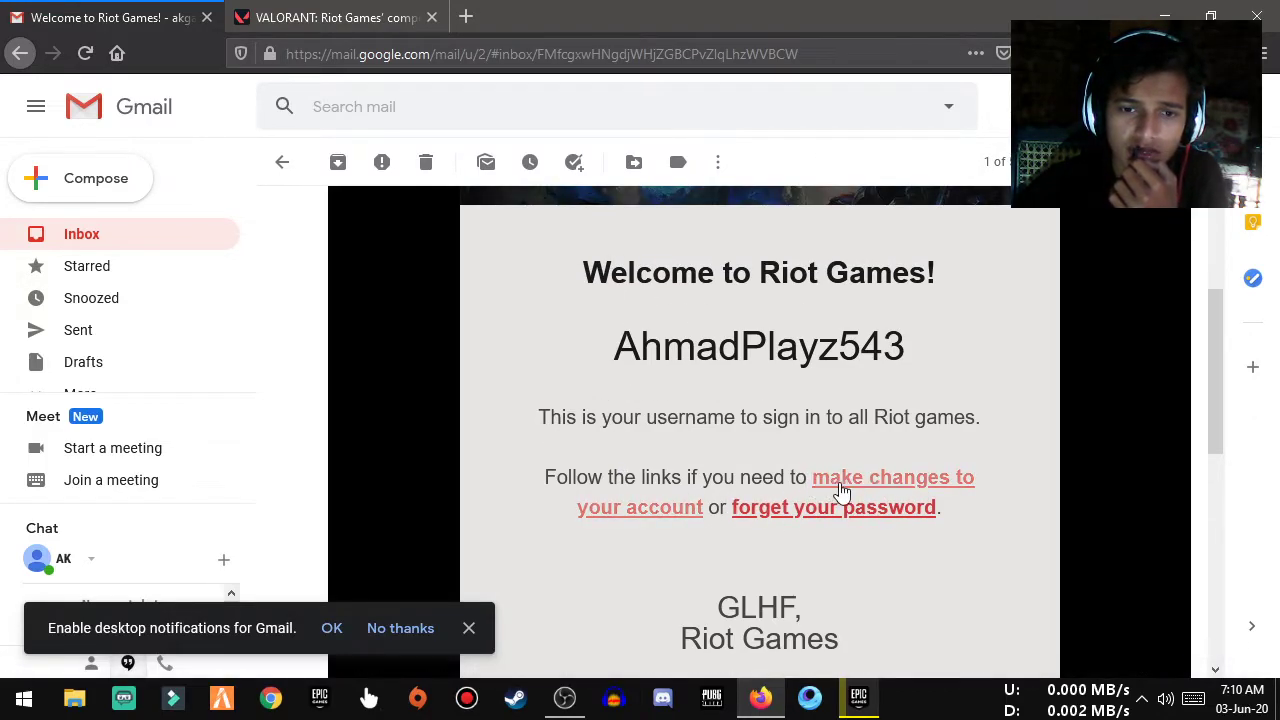
Cancel the Install VALORANT.exe download prompt and minimize Firefox to the desktop
left_click(400, 17)
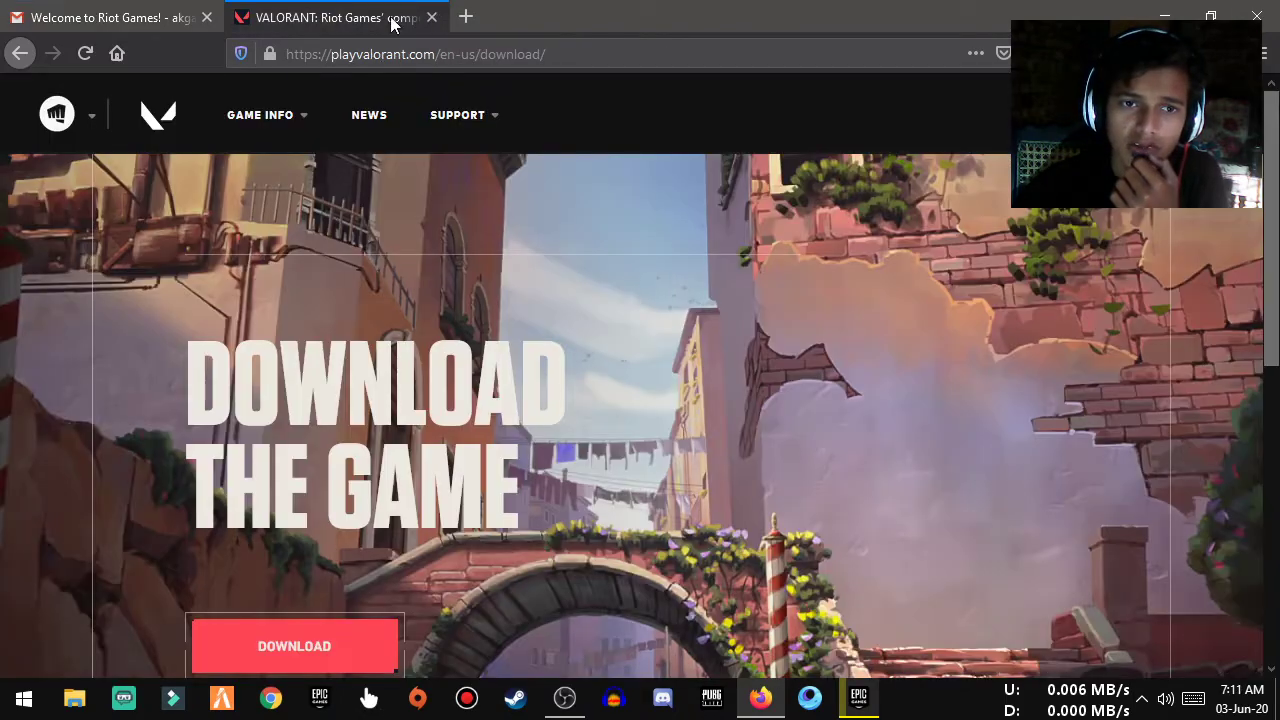
left_click(278, 666)
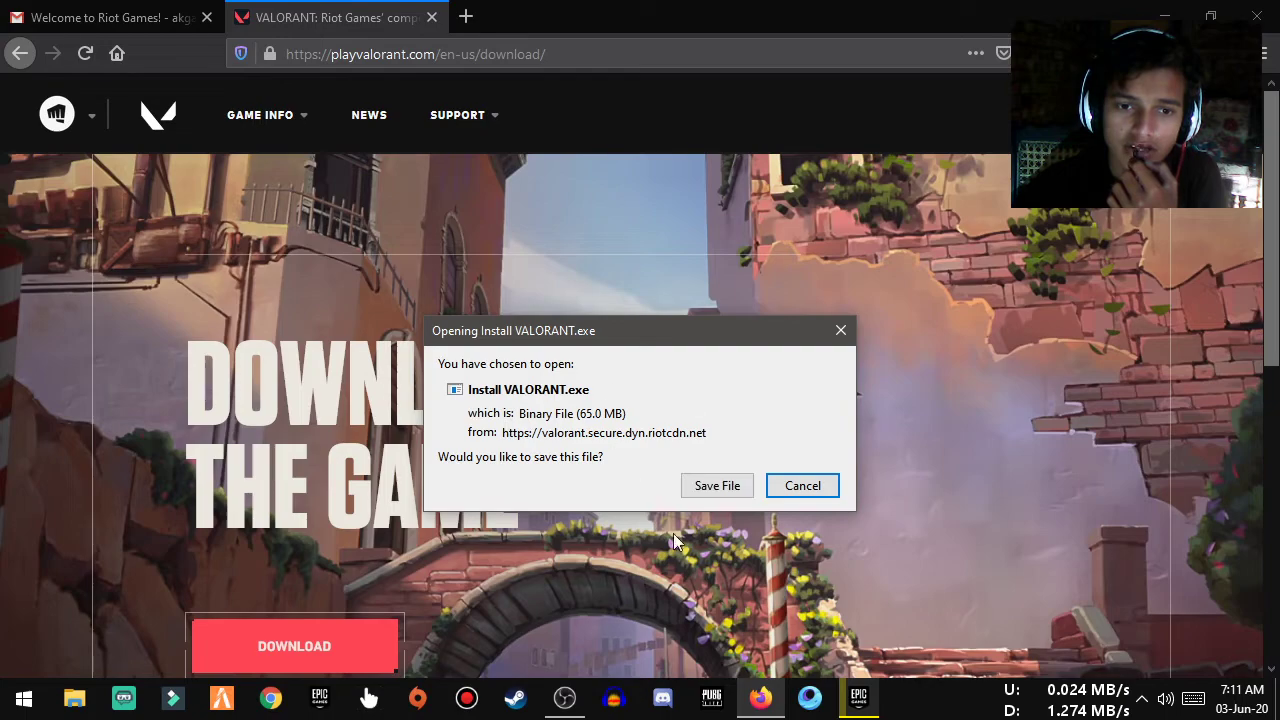
left_click(818, 490)
left_click(90, 15)
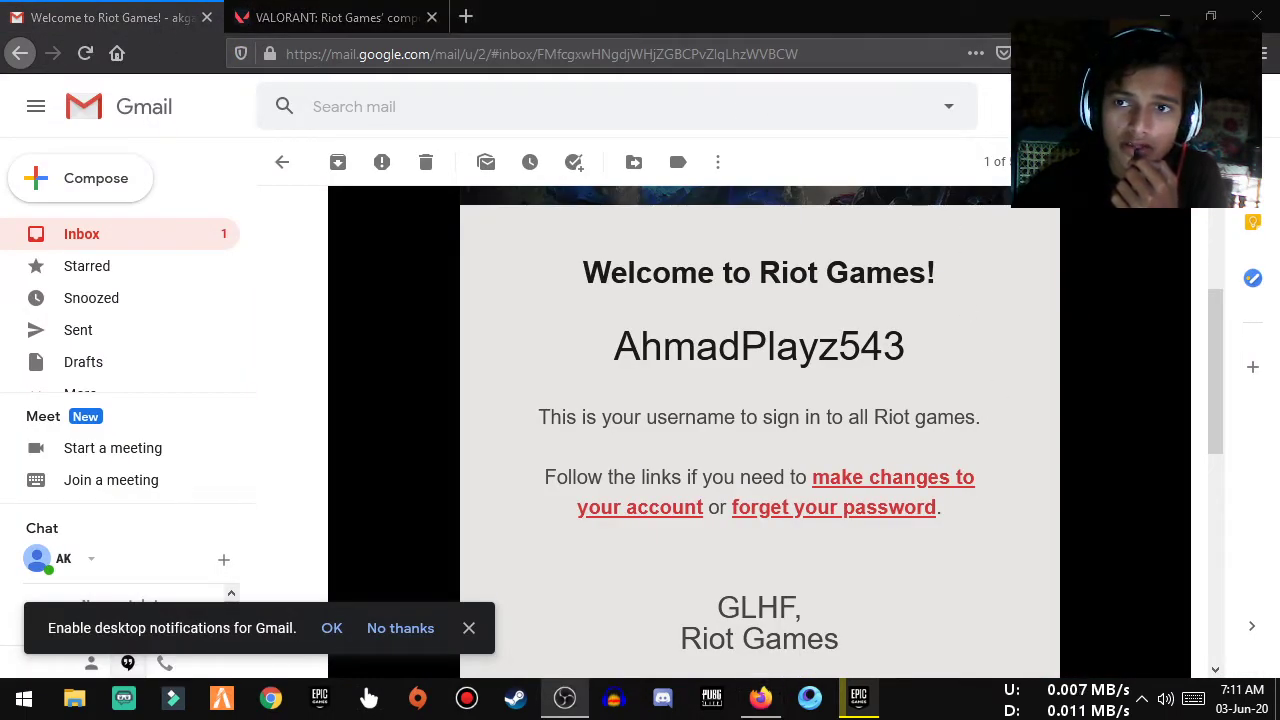
left_click(1164, 17)
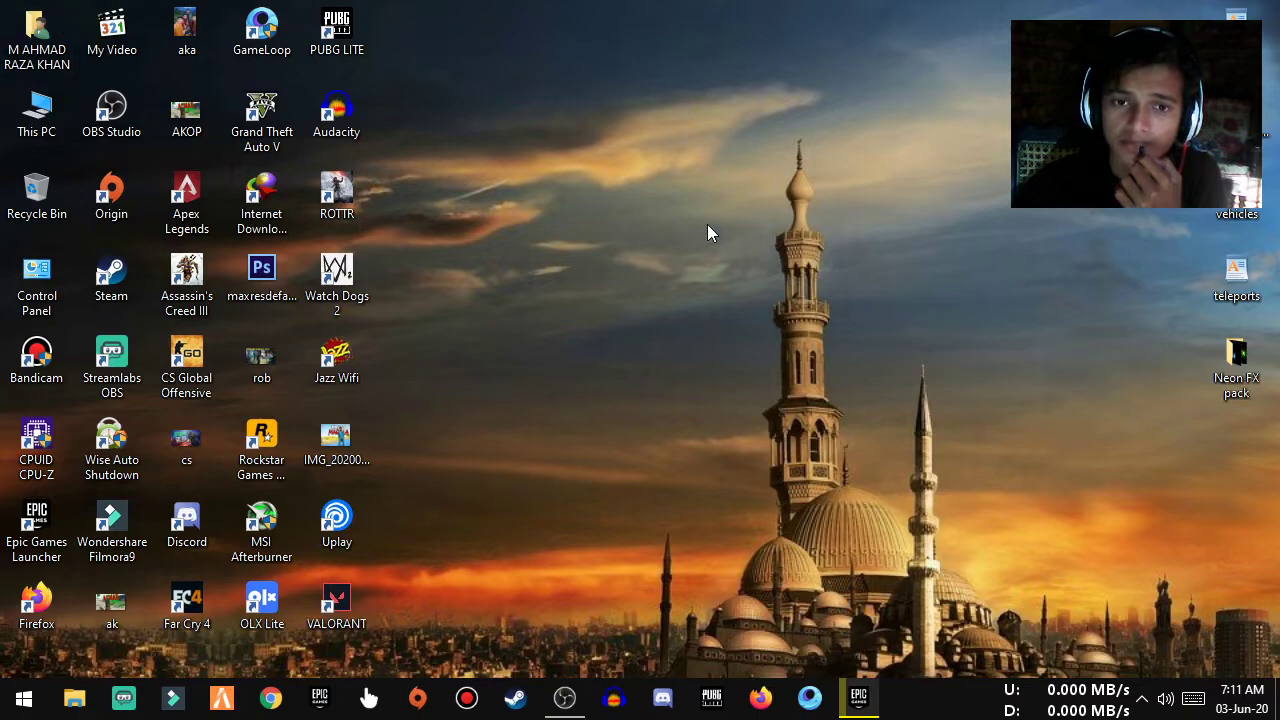
Launch the Install VALORANT file from the Downloads folder in File Explorer
key("Return")
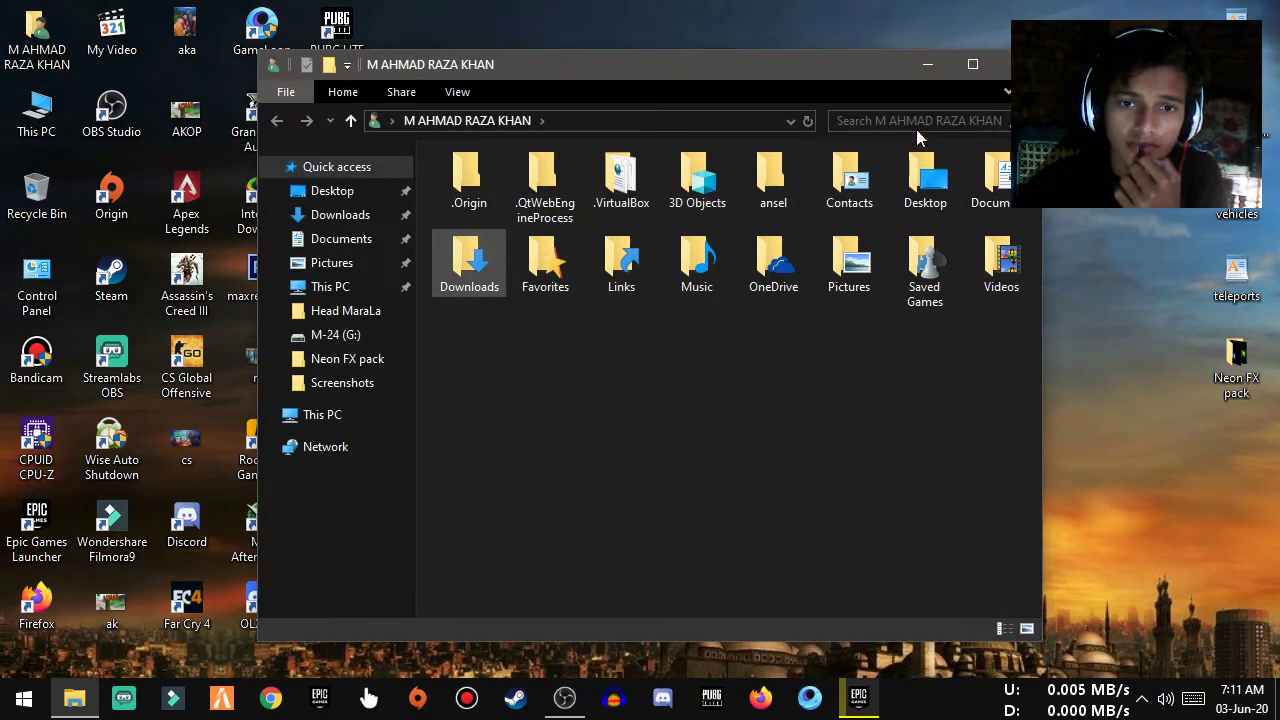
left_click(976, 75)
key("Return")
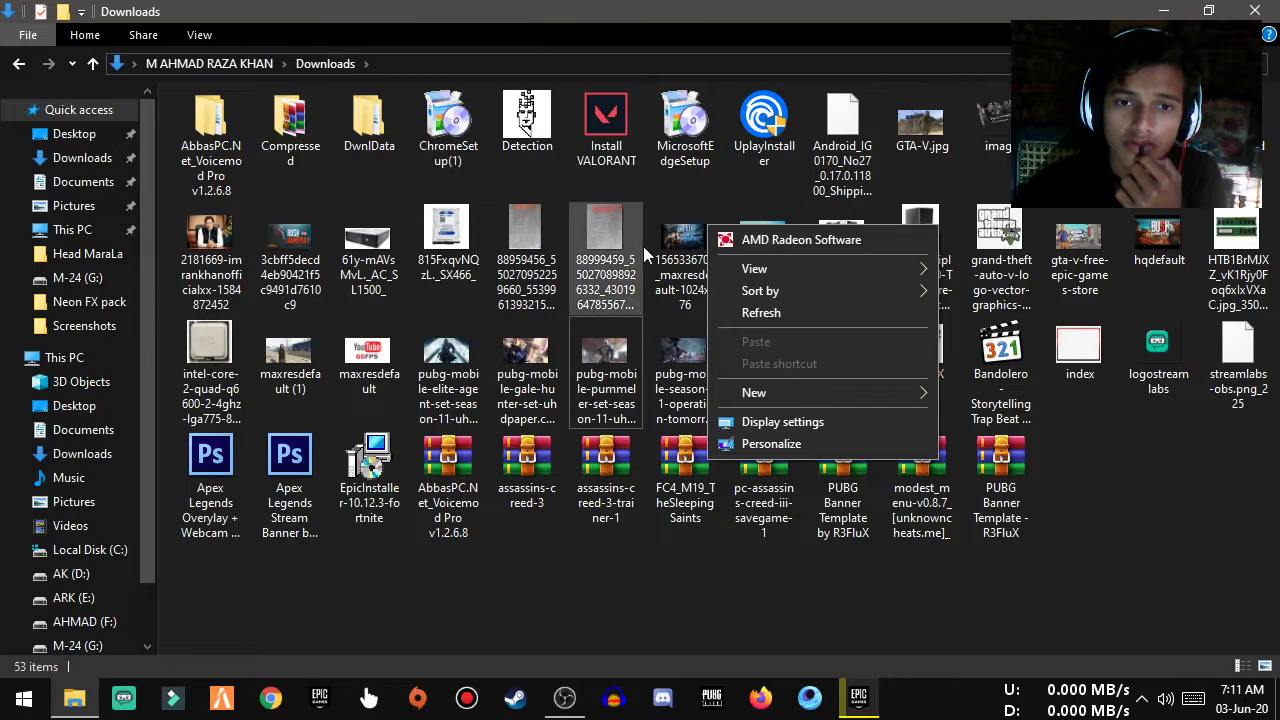
left_click(773, 315)
double_click(627, 158)
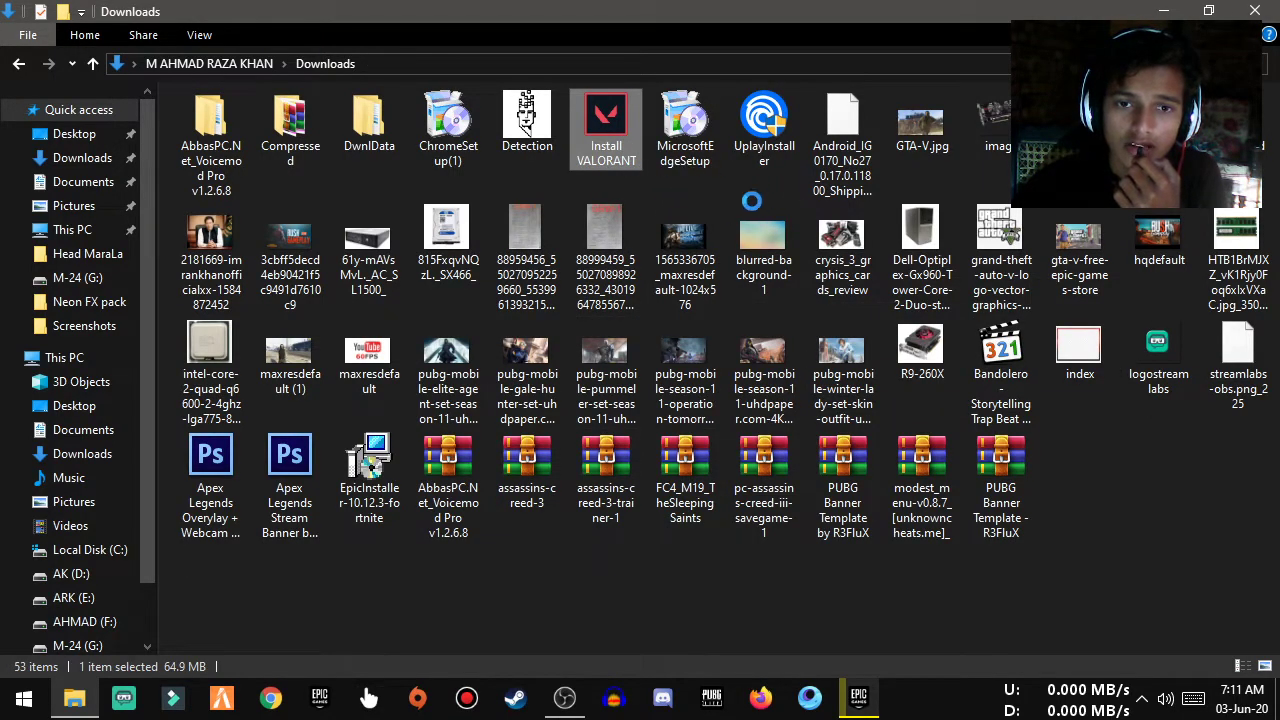
right_click(624, 138)
left_click(706, 156)
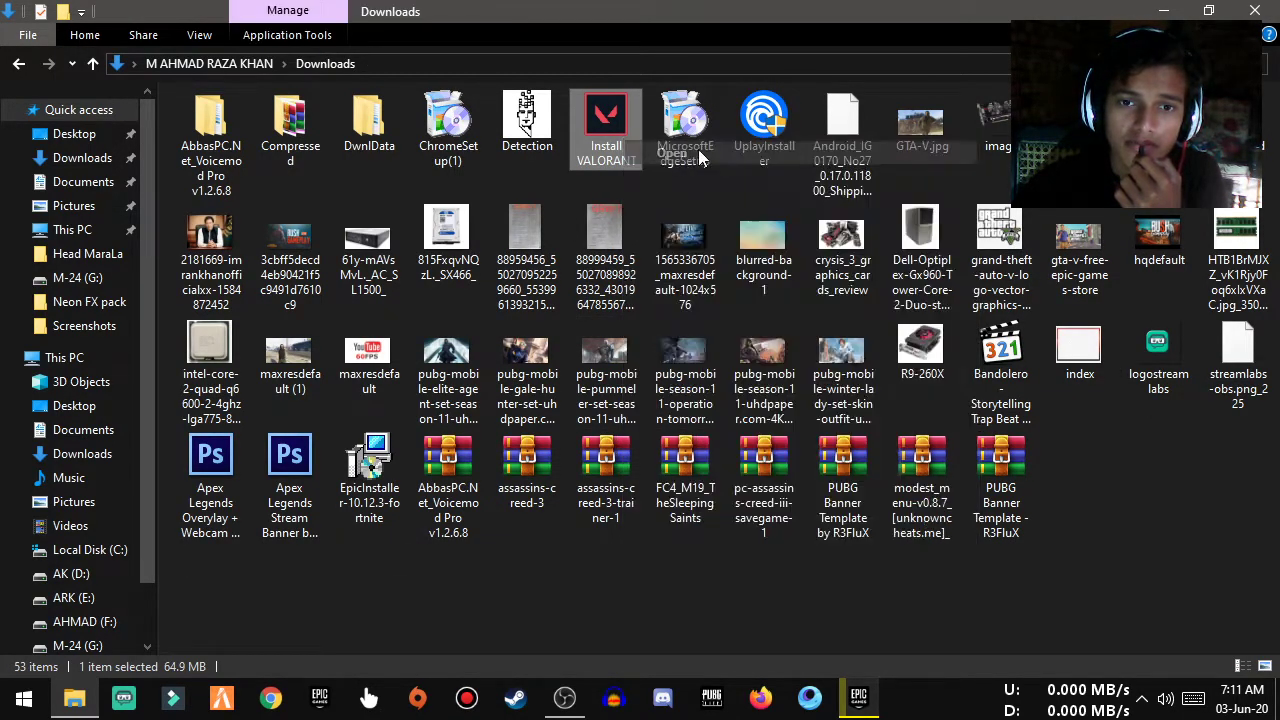
Close File Explorer and refresh the desktop
left_click(1255, 11)
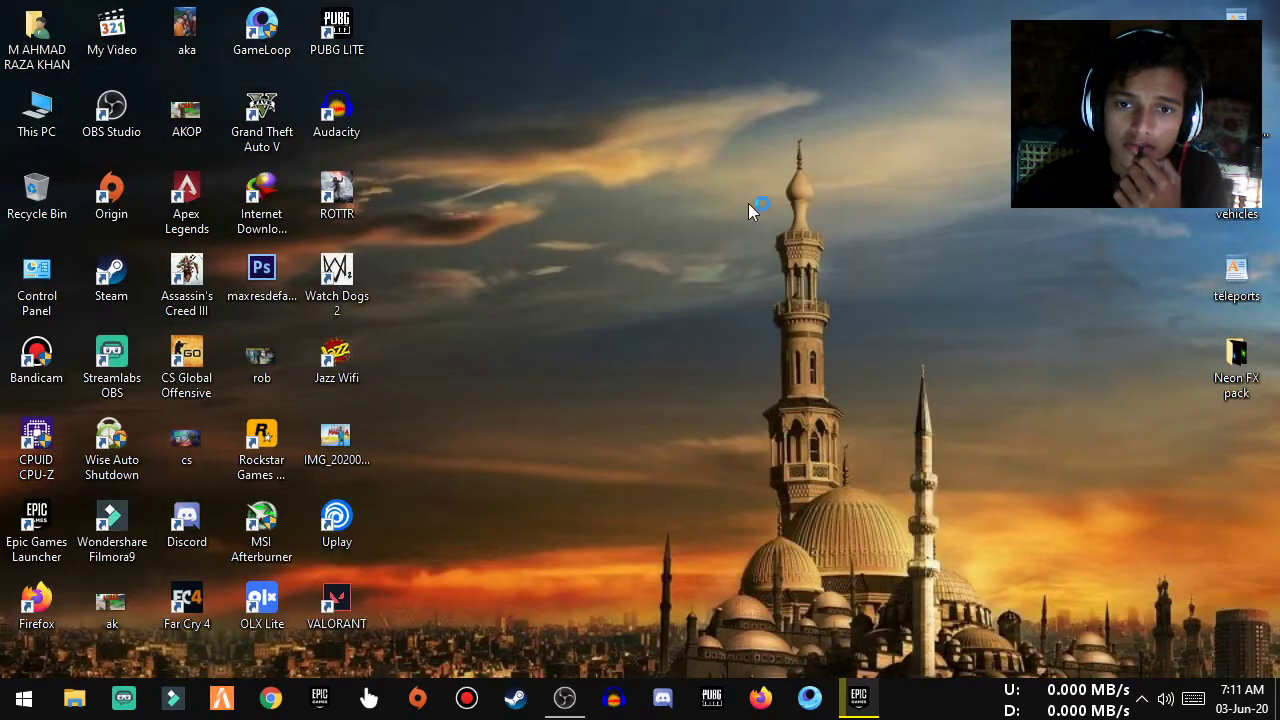
right_click(749, 209)
mouse_move(797, 258)
left_click(790, 290)
Check the advanced options and keep the G:\Riot Games\VALORANT install path (7.3 GB)
mouse_move(872, 708)
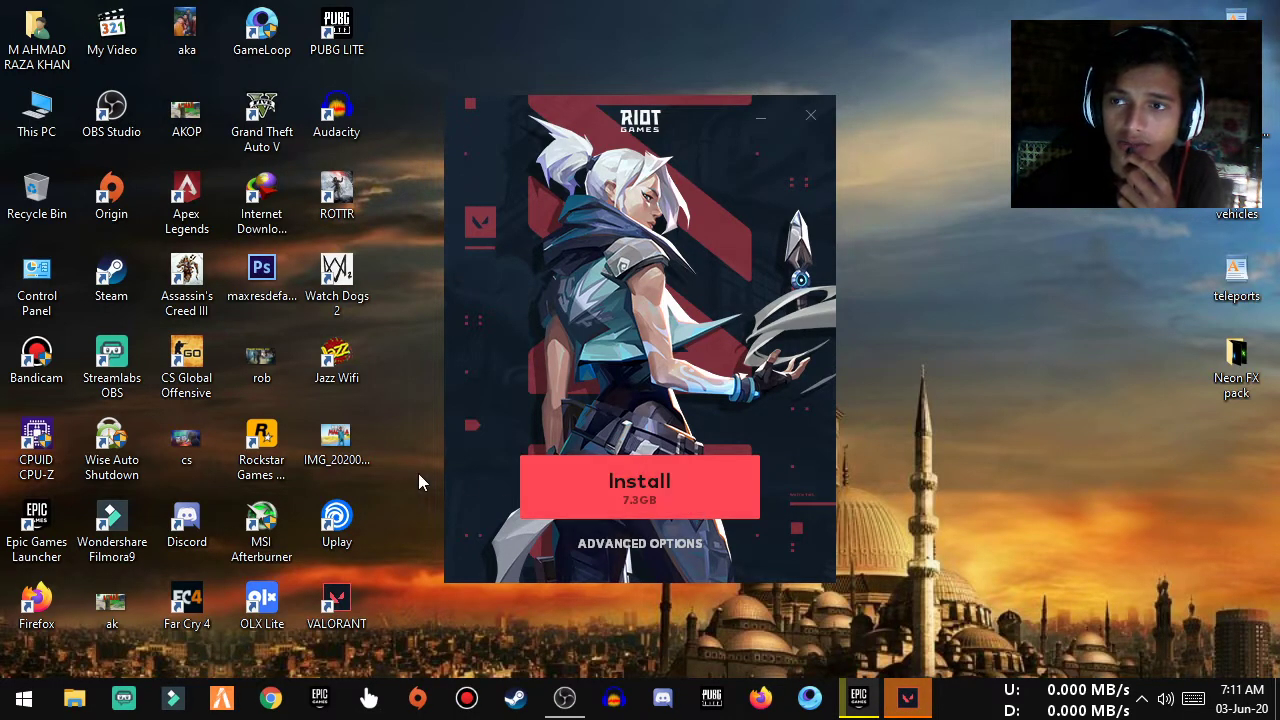
left_click(618, 548)
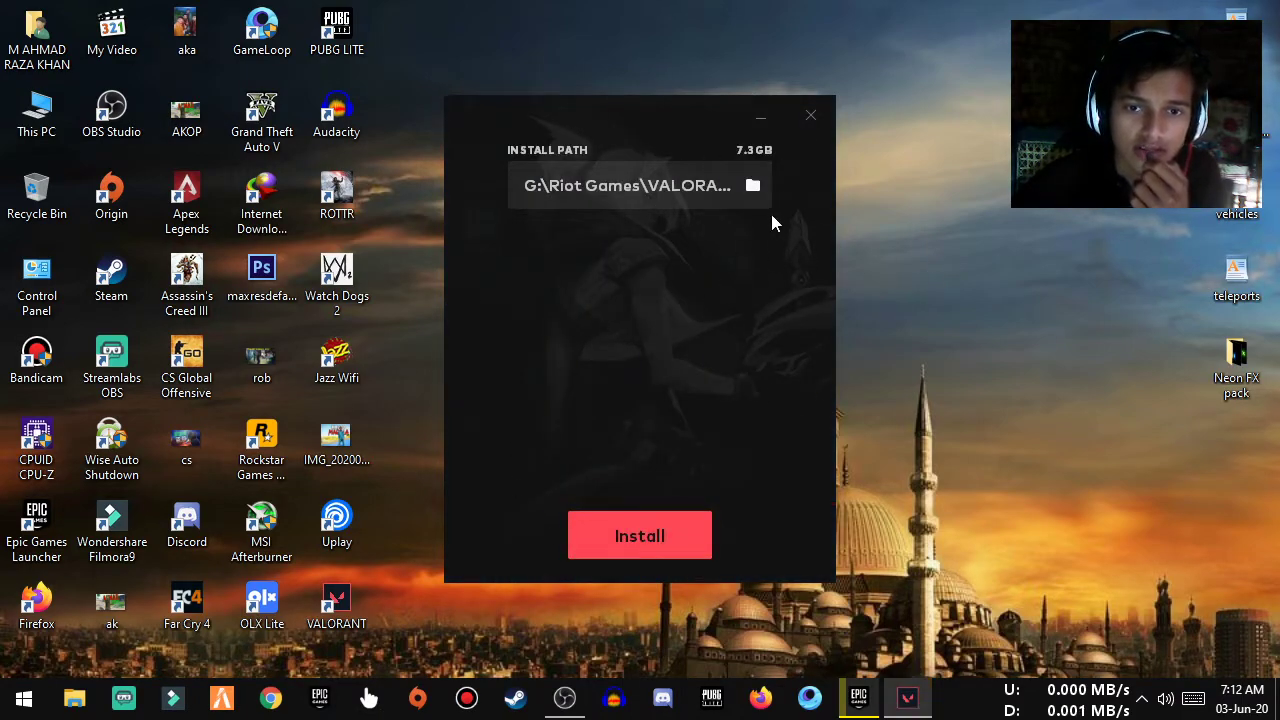
left_click(754, 186)
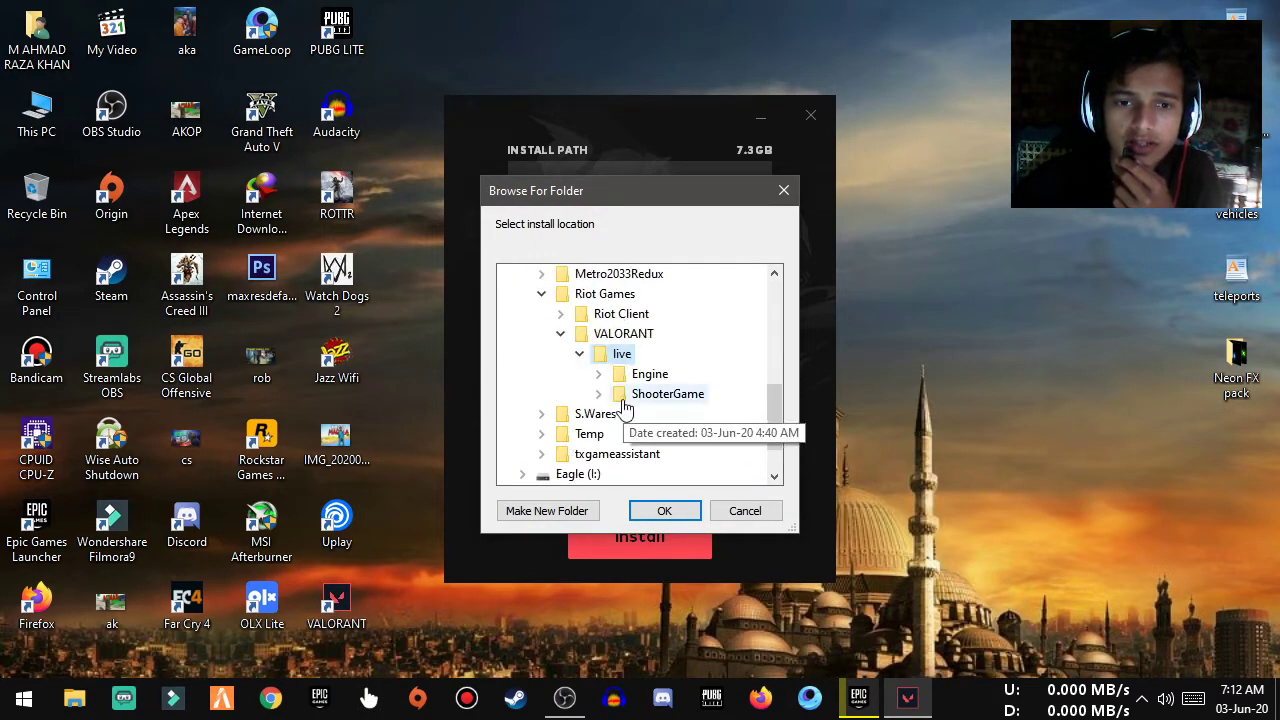
scroll(628, 408, "up", 6)
left_click(745, 511)
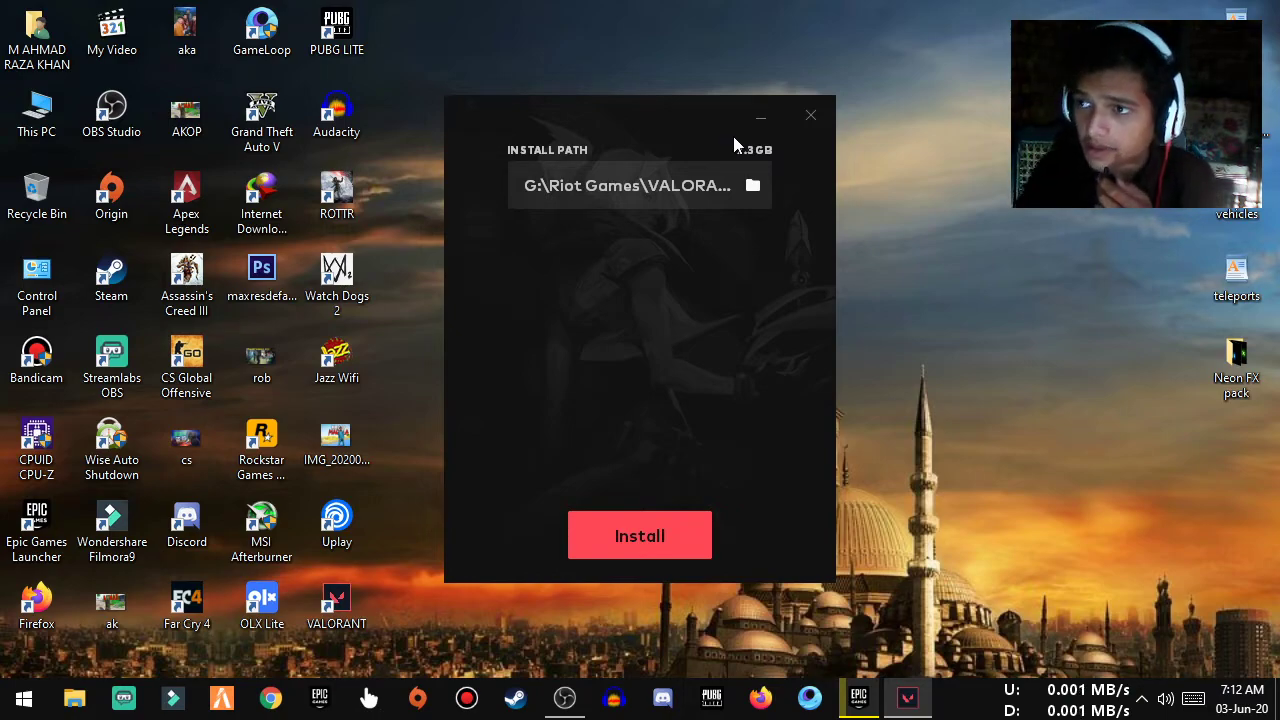
Close the VALORANT installer, check the hidden tray icons, and launch VALORANT from its desktop shortcut
left_click(811, 127)
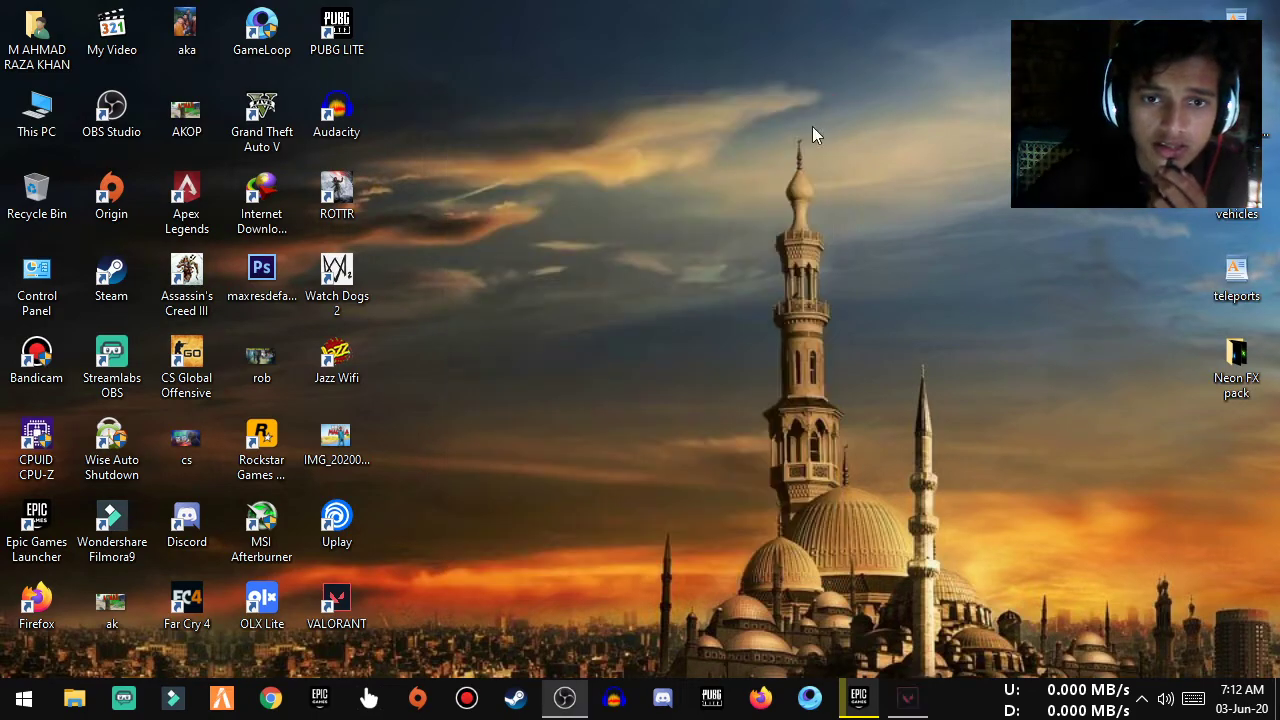
left_click(1141, 698)
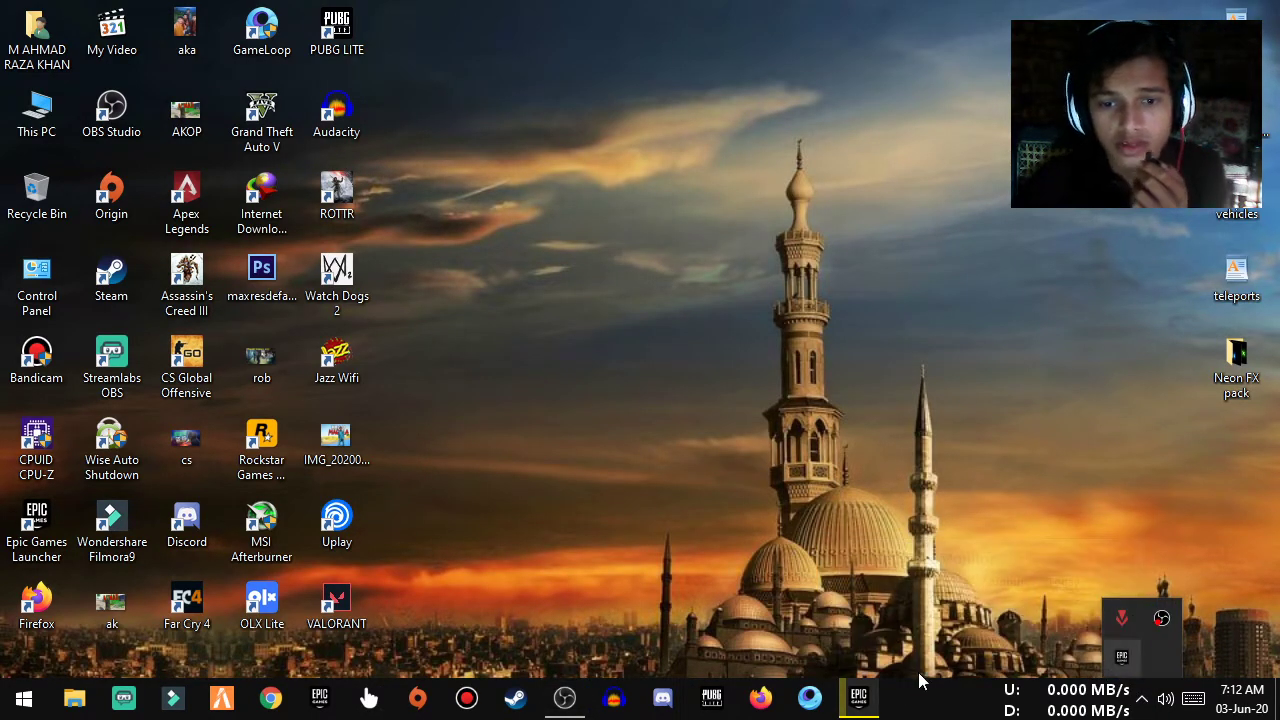
double_click(326, 605)
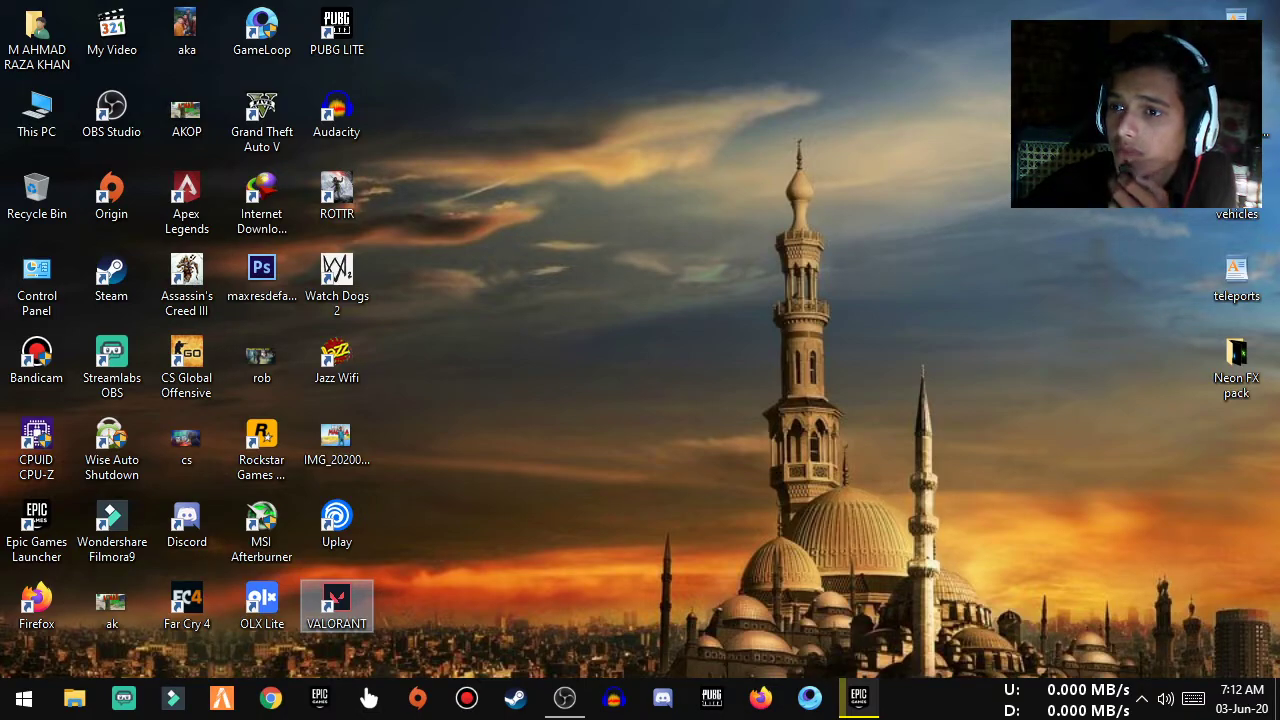
mouse_move(585, 705)
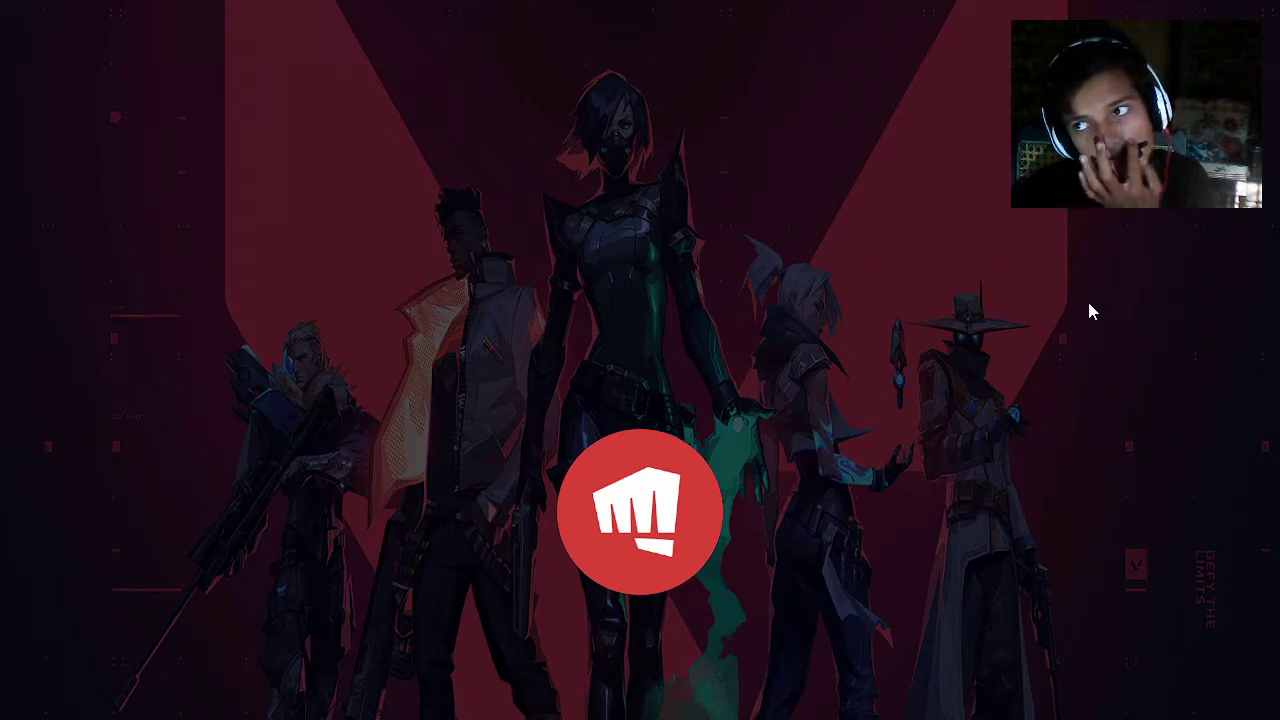
Leave the loading VALORANT splash screen and bring the Windows desktop back into view
key("alt+Tab")
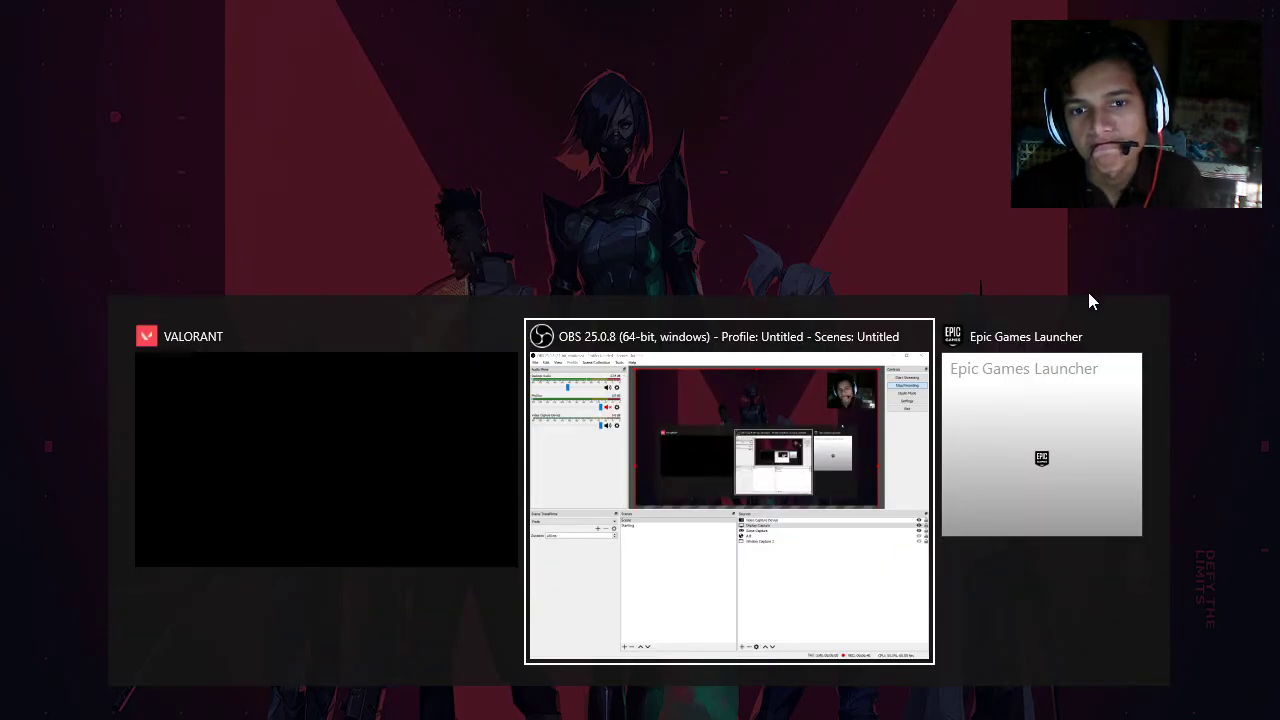
key("super+d")
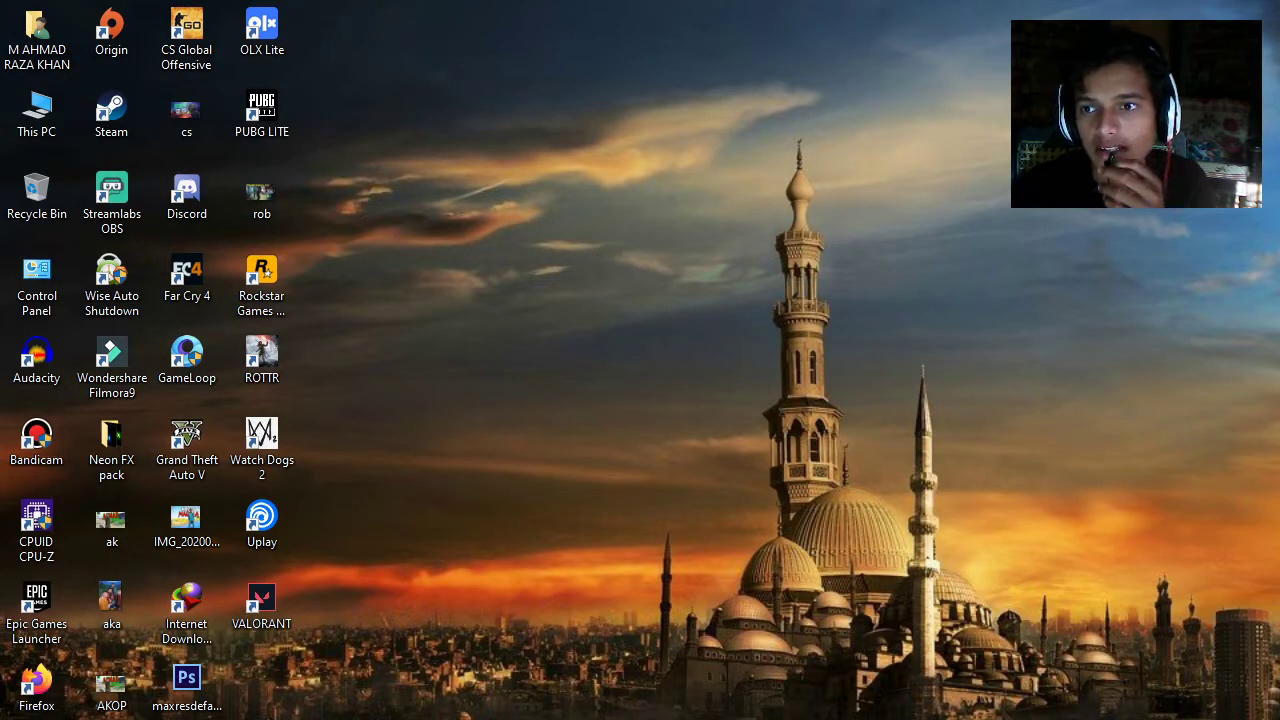